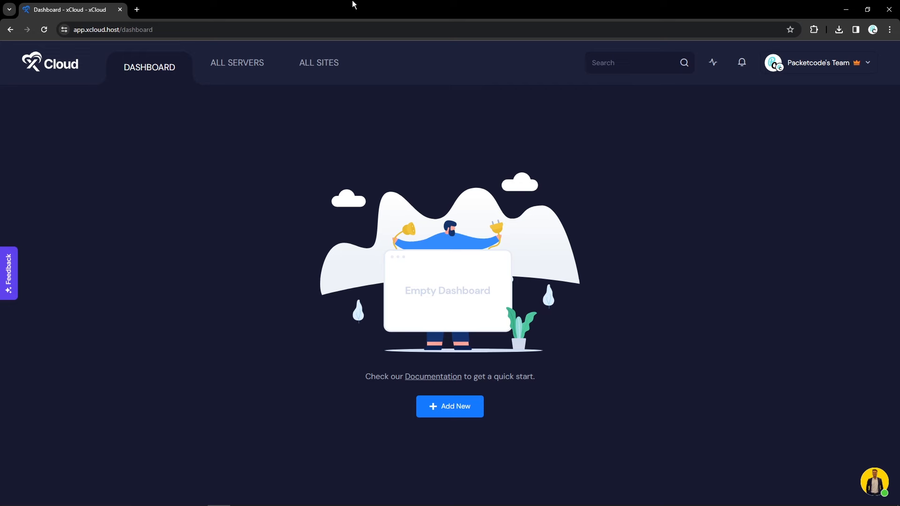
Start adding a new server from the empty dashboard
{"action": "left_click", "coordinate": [463, 407]}
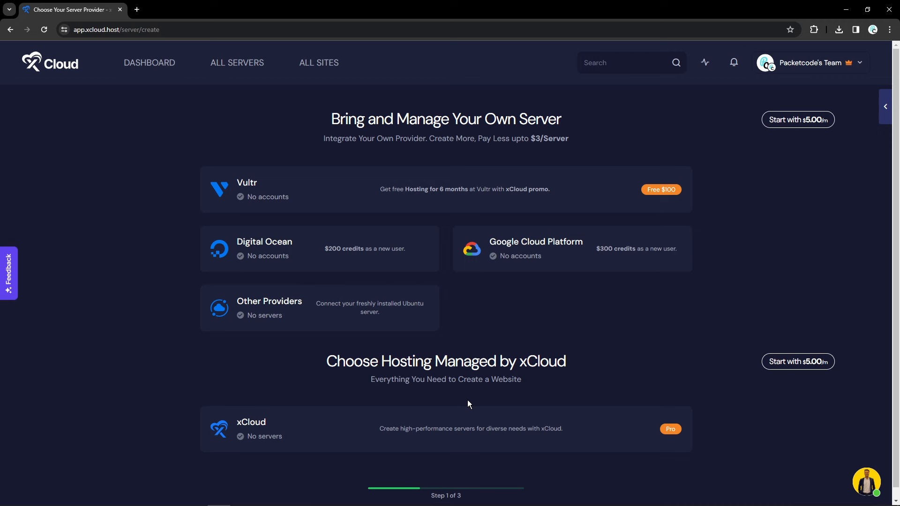
{"action": "left_click", "coordinate": [453, 203]}
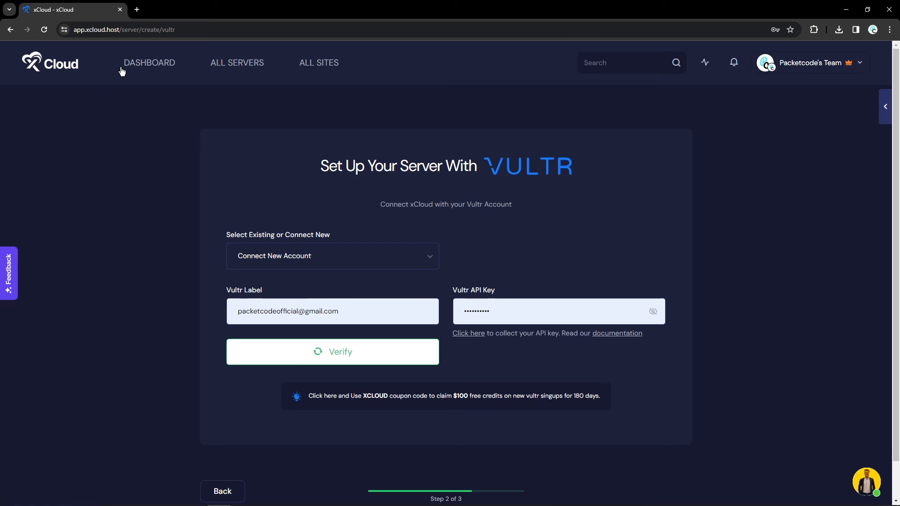
{"action": "left_click", "coordinate": [221, 64]}
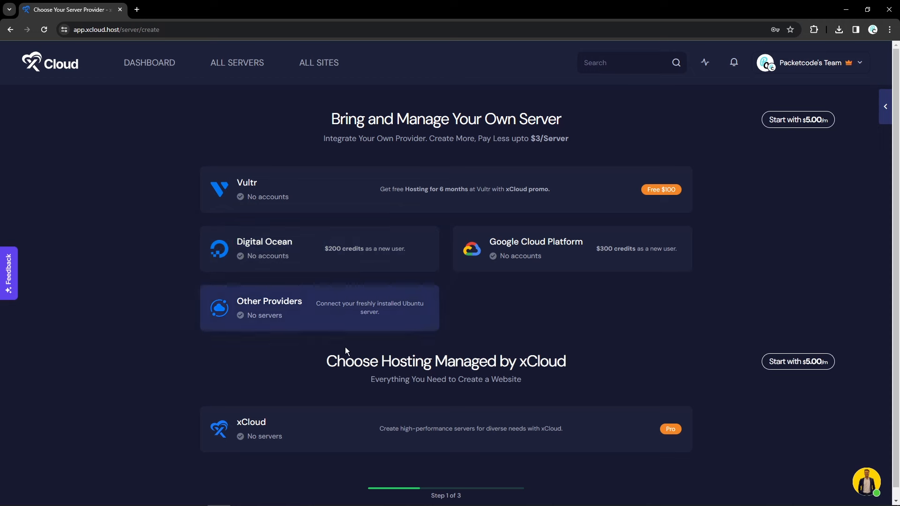
{"action": "left_click_drag", "start_coordinate": [326, 362], "coordinate": [582, 367]}
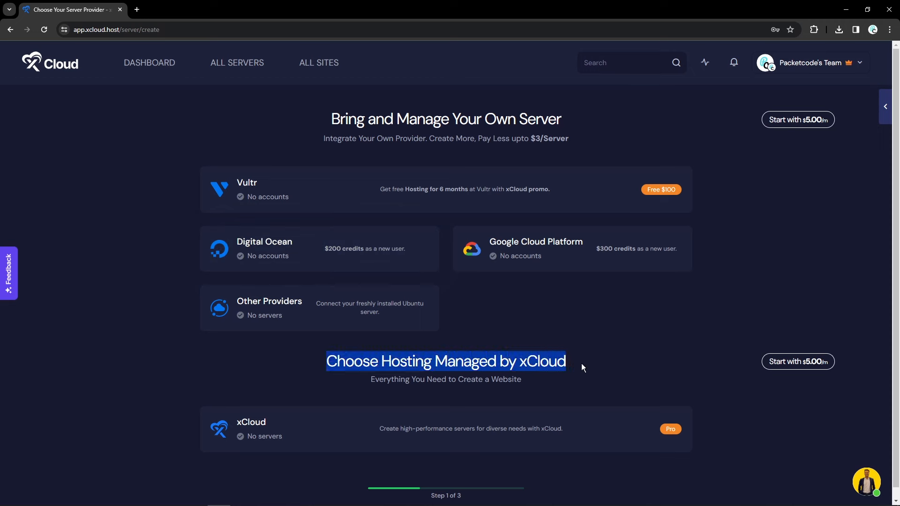
{"action": "left_click", "coordinate": [621, 356]}
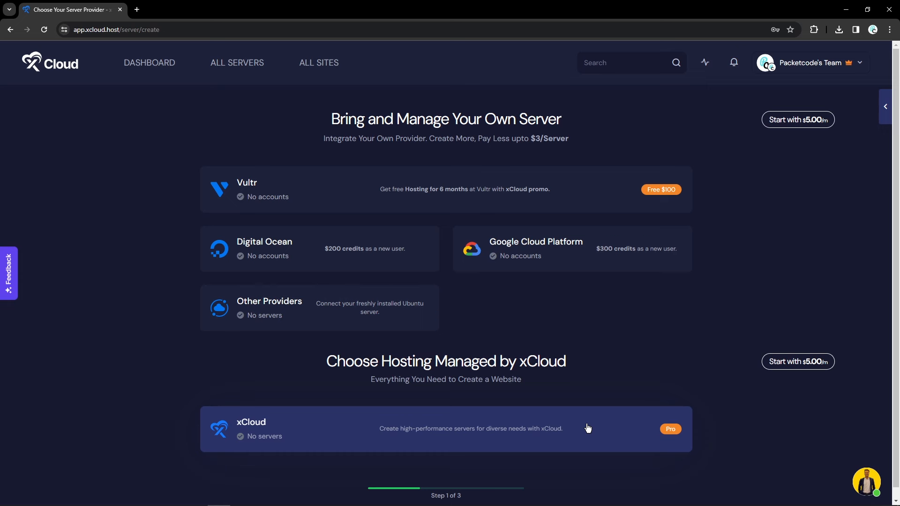
Choose Digital Ocean as the server provider and authorize xCloud's read and write access for My Team
{"action": "left_click", "coordinate": [355, 255]}
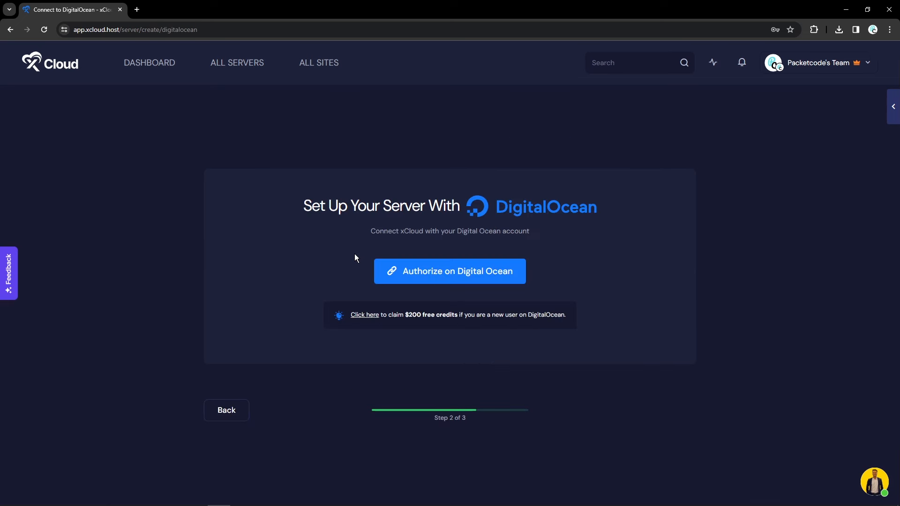
{"action": "left_click", "coordinate": [412, 277]}
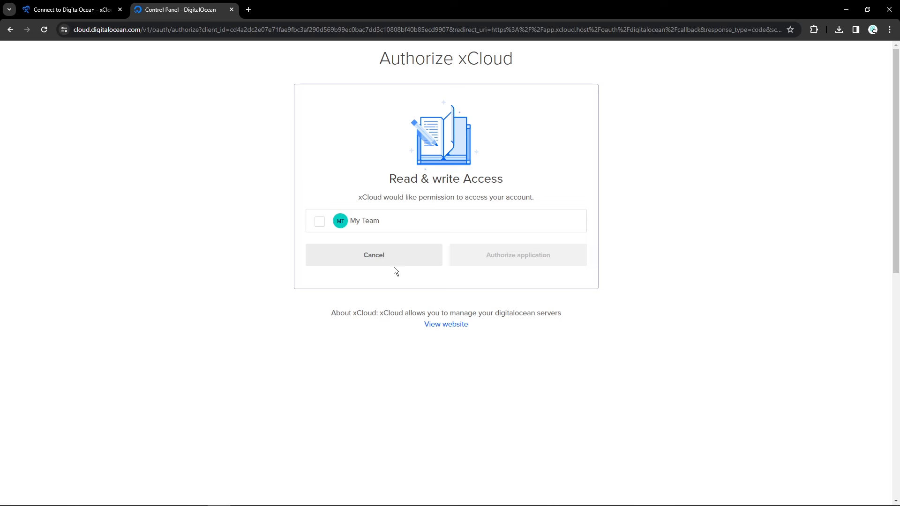
{"action": "left_click", "coordinate": [319, 222]}
{"action": "left_click", "coordinate": [472, 253]}
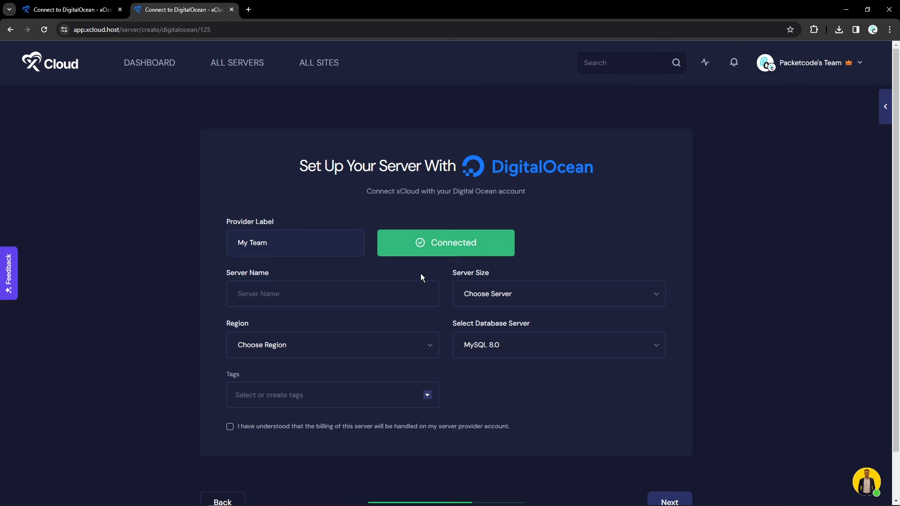
Name the server Packetcode and set its size to 0.5GB / 1 CPU / 10 GB SSD at $4/month
{"action": "left_click", "coordinate": [389, 290]}
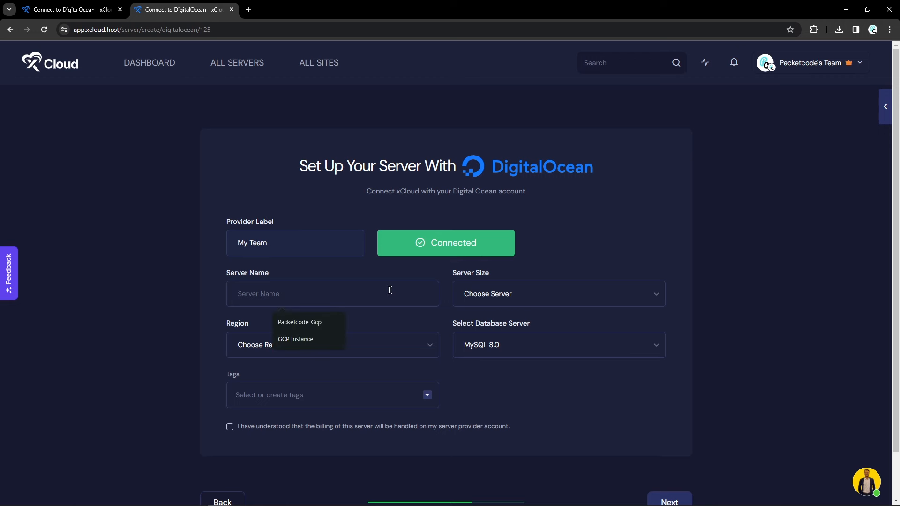
{"action": "type", "text": "Packetcode"}
{"action": "left_click", "coordinate": [523, 294]}
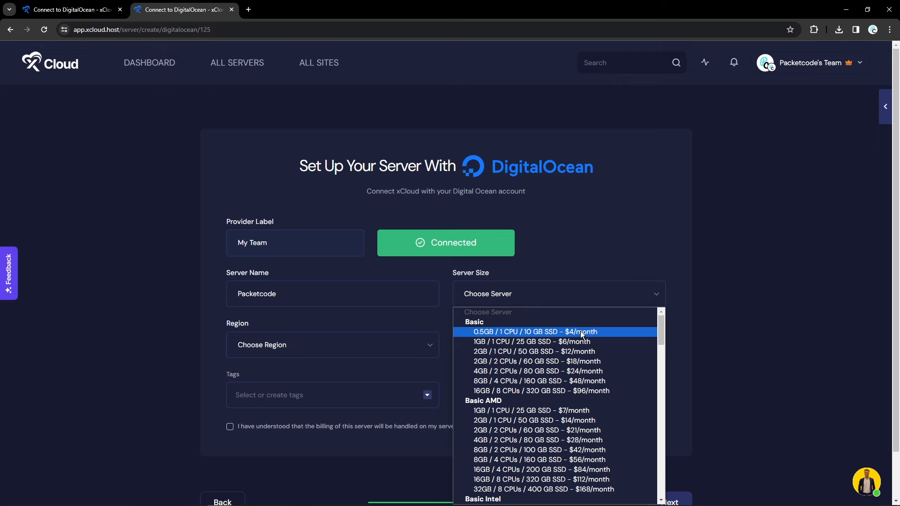
{"action": "scroll", "coordinate": [581, 334], "scroll_direction": "down", "scroll_amount": 5}
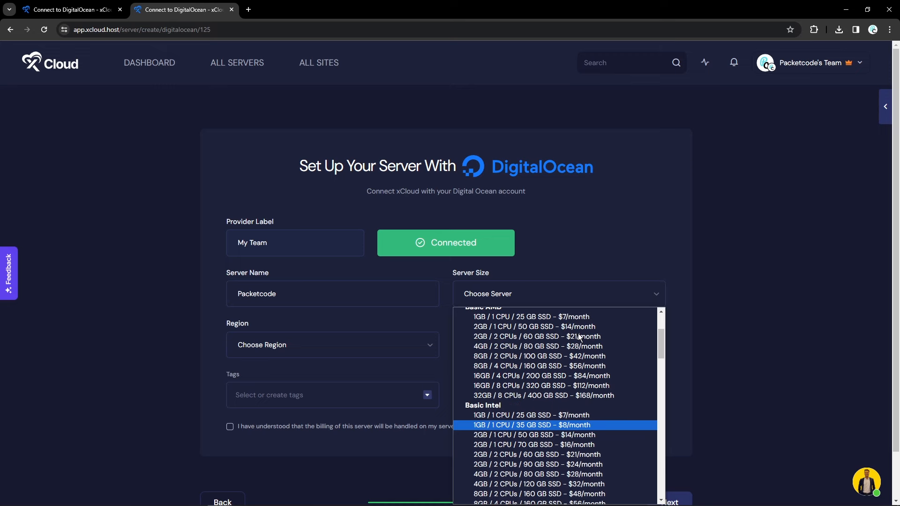
{"action": "scroll", "coordinate": [557, 404], "scroll_direction": "down", "scroll_amount": 5}
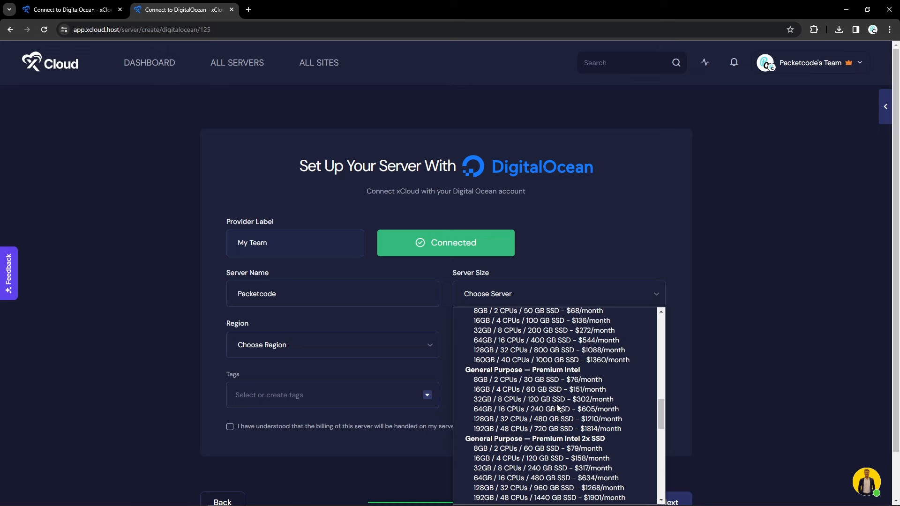
{"action": "scroll", "coordinate": [558, 404], "scroll_direction": "up", "scroll_amount": 10}
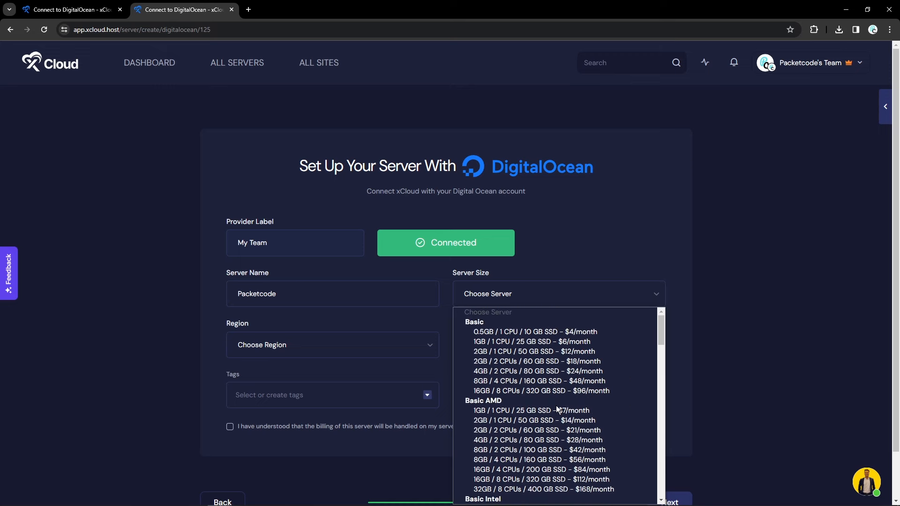
{"action": "left_click", "coordinate": [520, 332]}
Set the region to New York 1, keep MySQL 8.0 as the database server, accept the billing notice and create the server
{"action": "left_click", "coordinate": [303, 345]}
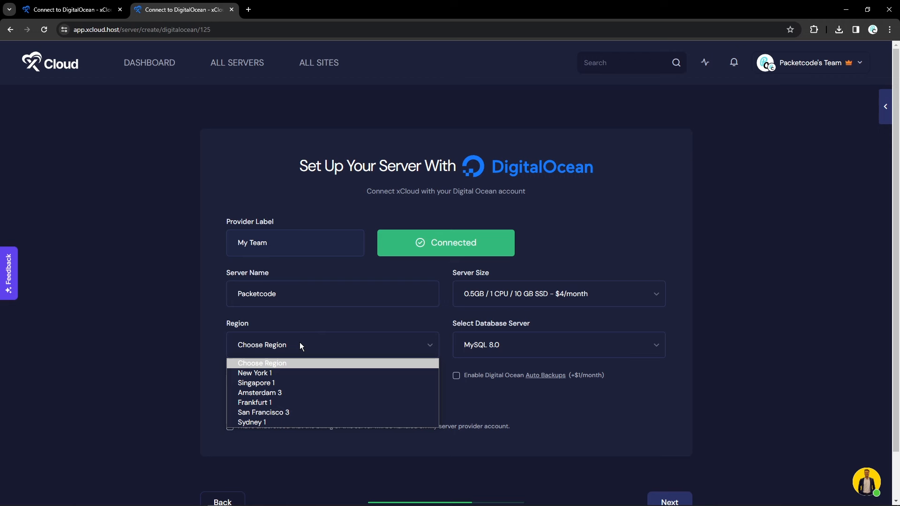
{"action": "left_click", "coordinate": [262, 374]}
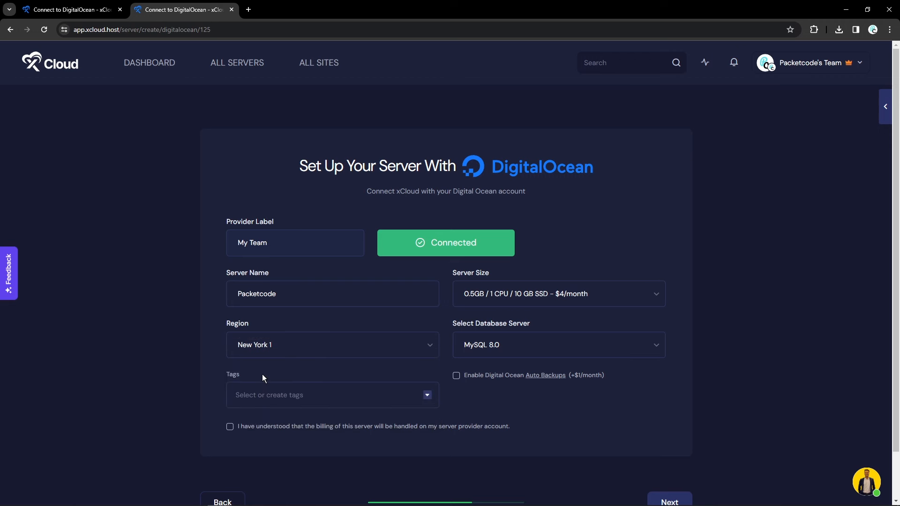
{"action": "left_click", "coordinate": [571, 341]}
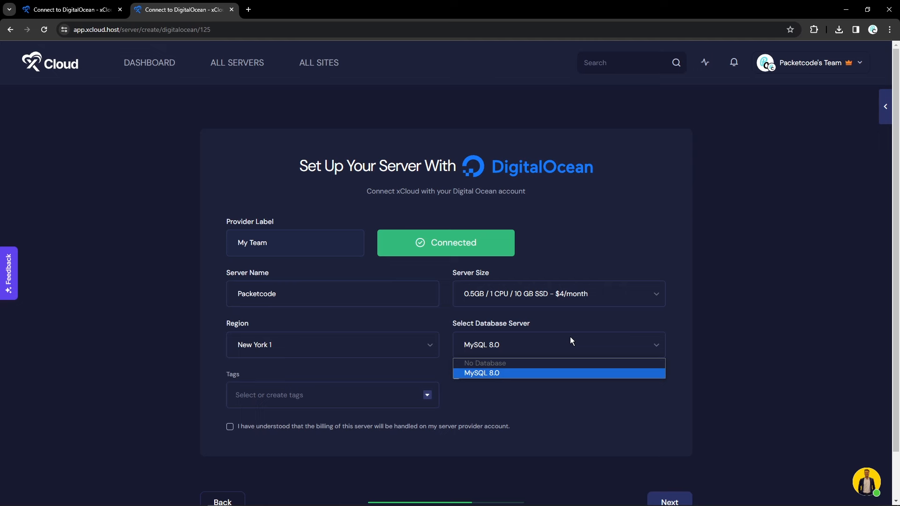
{"action": "left_click", "coordinate": [207, 361]}
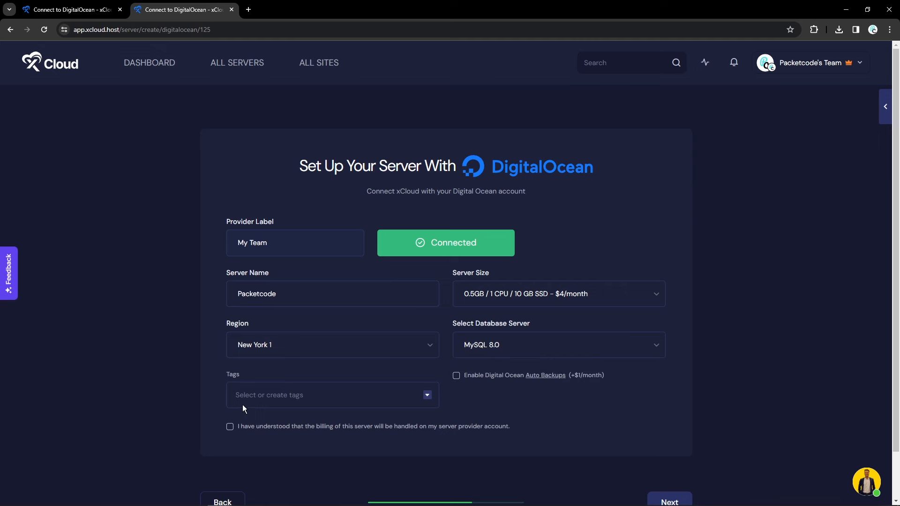
{"action": "scroll", "coordinate": [385, 415], "scroll_direction": "down", "scroll_amount": 1}
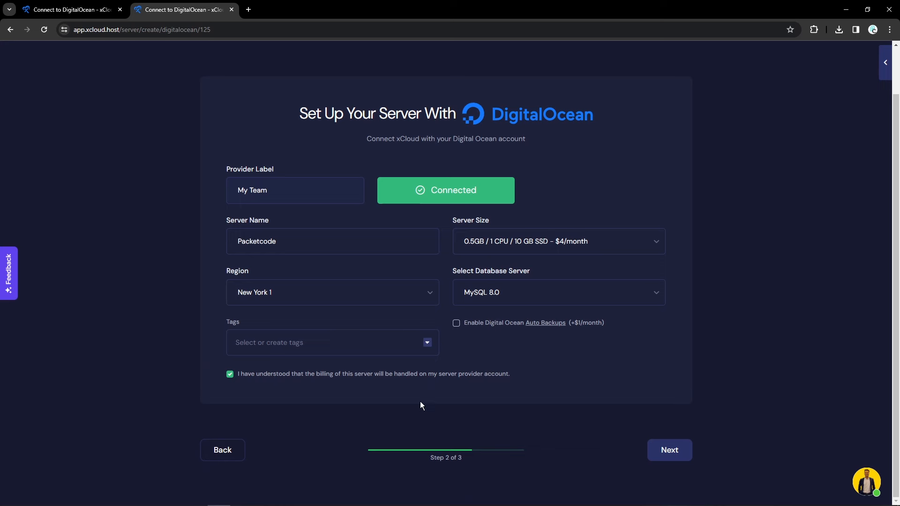
{"action": "left_click", "coordinate": [668, 450]}
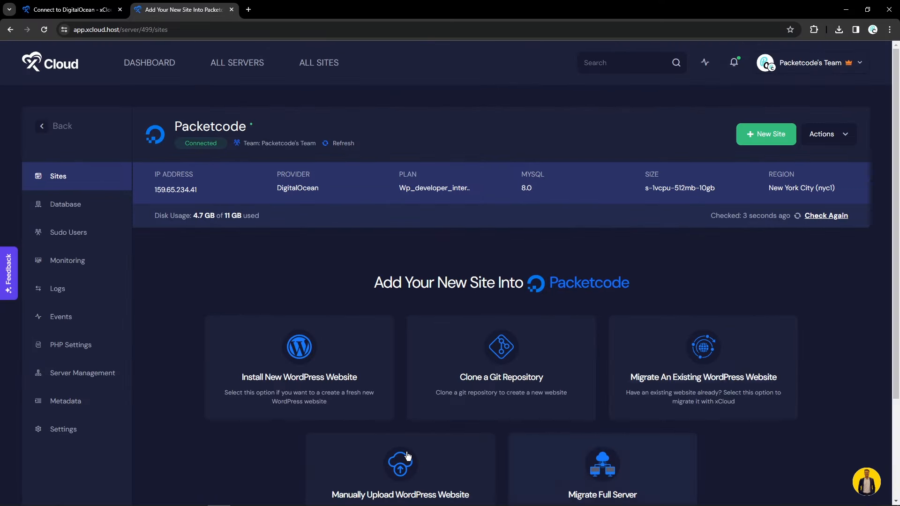
Examine the new server's IP address and the available options for adding a site to it
{"action": "scroll", "coordinate": [832, 276], "scroll_direction": "down", "scroll_amount": 1}
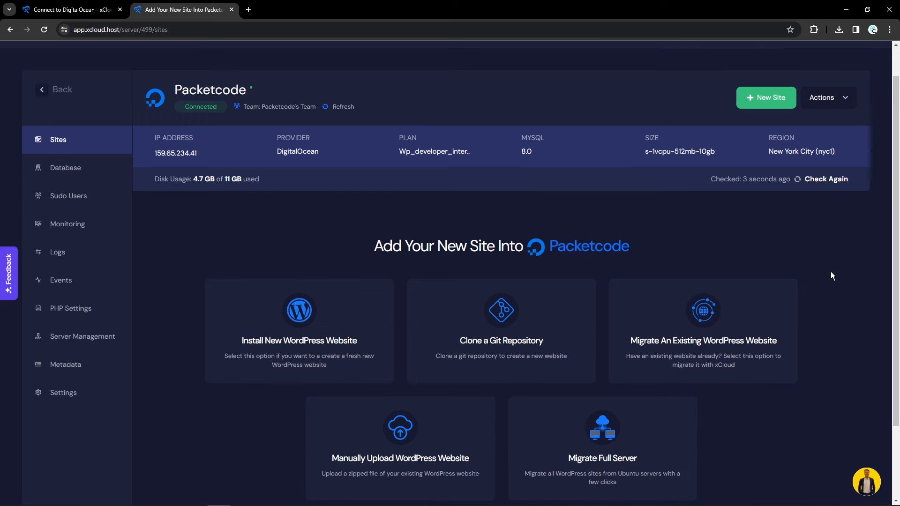
{"action": "left_click_drag", "start_coordinate": [153, 154], "coordinate": [197, 154]}
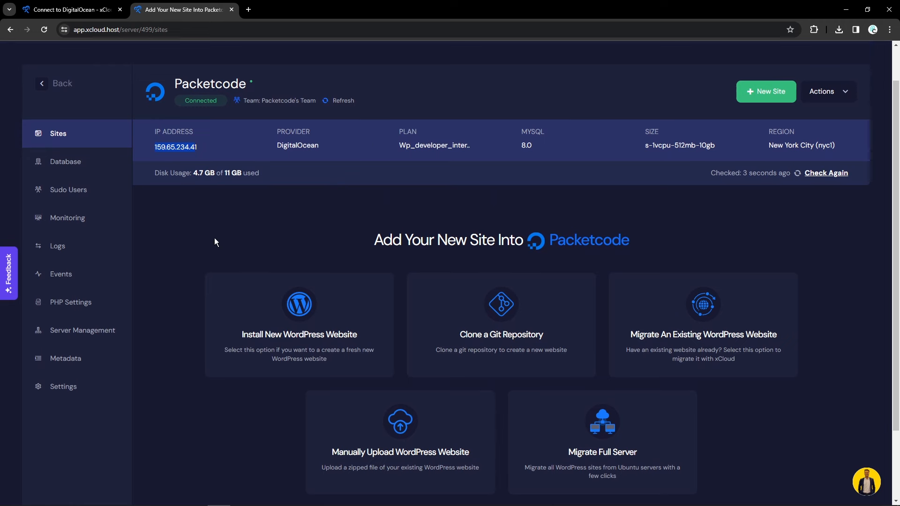
{"action": "scroll", "coordinate": [215, 238], "scroll_direction": "down", "scroll_amount": 2}
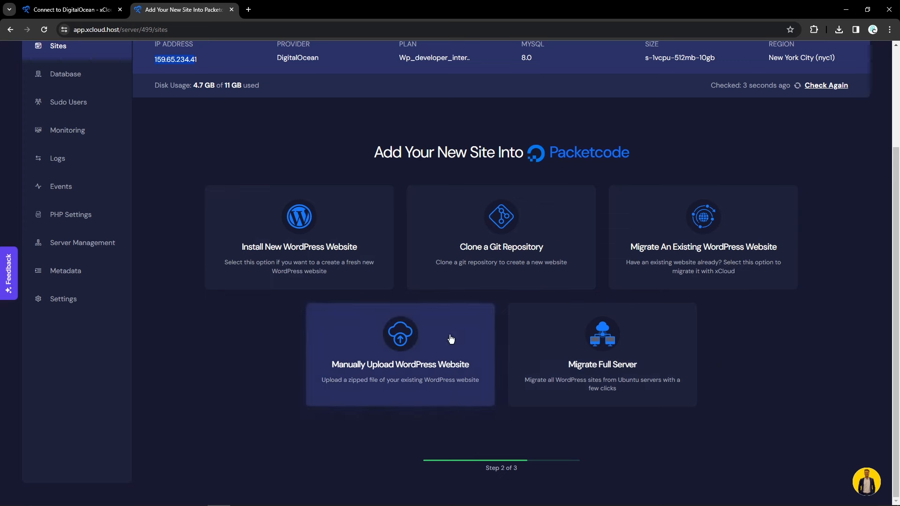
{"action": "scroll", "coordinate": [224, 356], "scroll_direction": "up", "scroll_amount": 3}
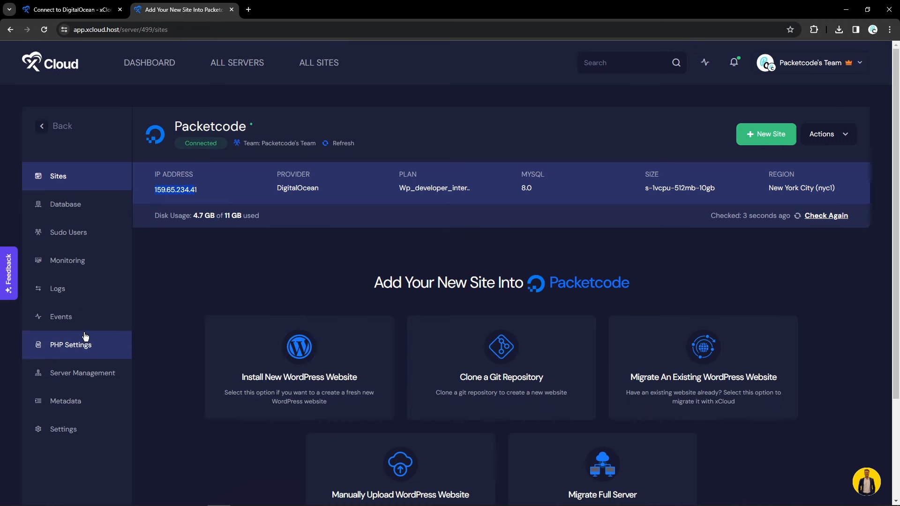
Look over the server's database management and sudo user pages
{"action": "left_click", "coordinate": [66, 207]}
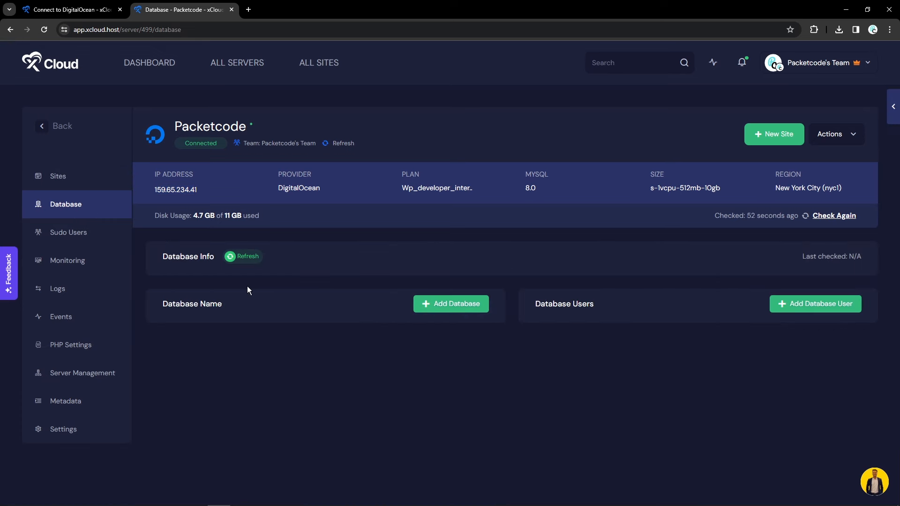
{"action": "left_click", "coordinate": [70, 238]}
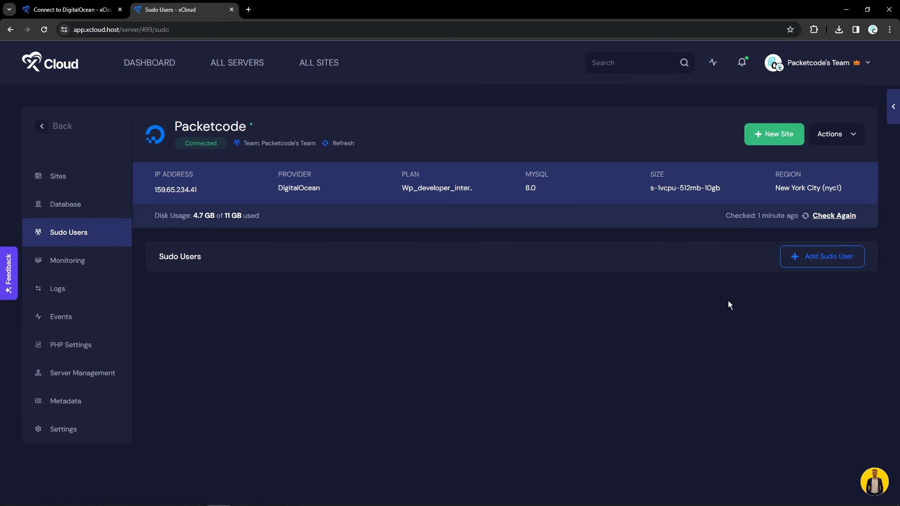
Examine the server's monitoring data, covering RAM, CPU and disk health and the usage statistics of the last 24 hours
{"action": "left_click", "coordinate": [74, 261]}
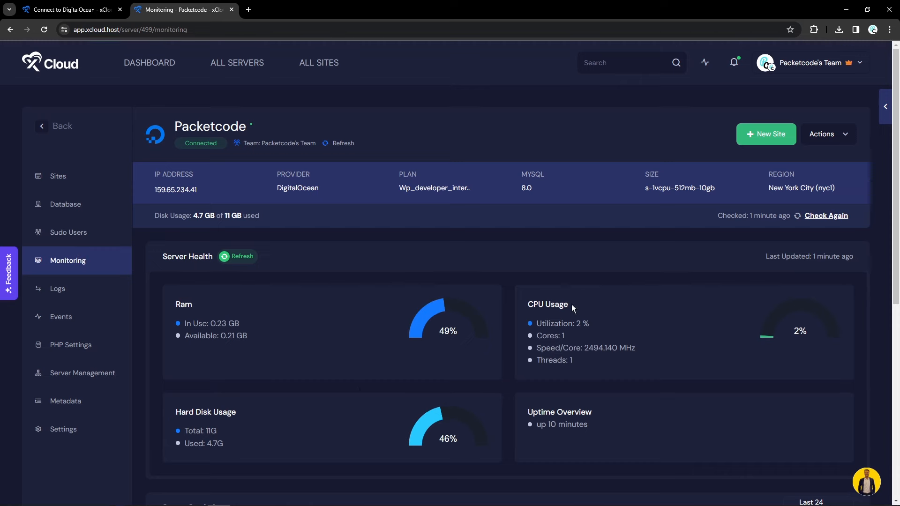
{"action": "left_click_drag", "start_coordinate": [300, 428], "coordinate": [198, 378]}
{"action": "scroll", "coordinate": [325, 353], "scroll_direction": "down", "scroll_amount": 7}
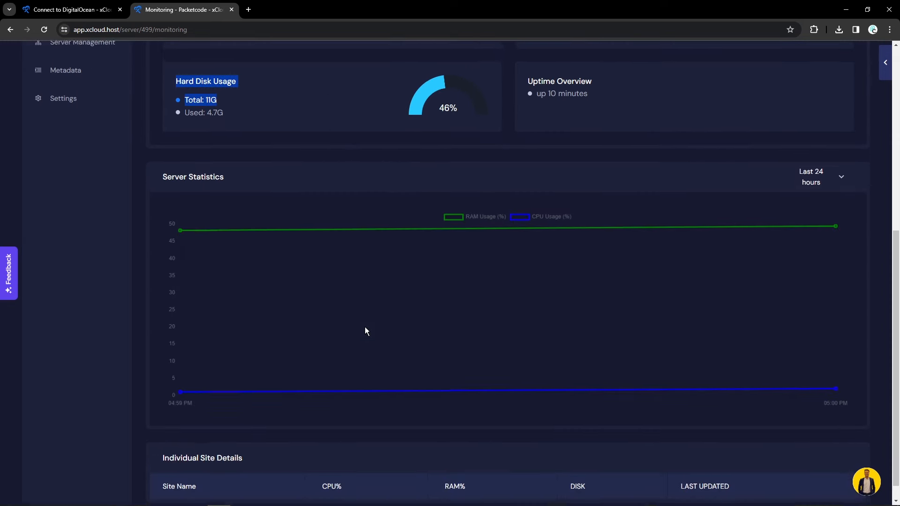
{"action": "scroll", "coordinate": [364, 327], "scroll_direction": "up", "scroll_amount": 7}
{"action": "left_click", "coordinate": [531, 256]}
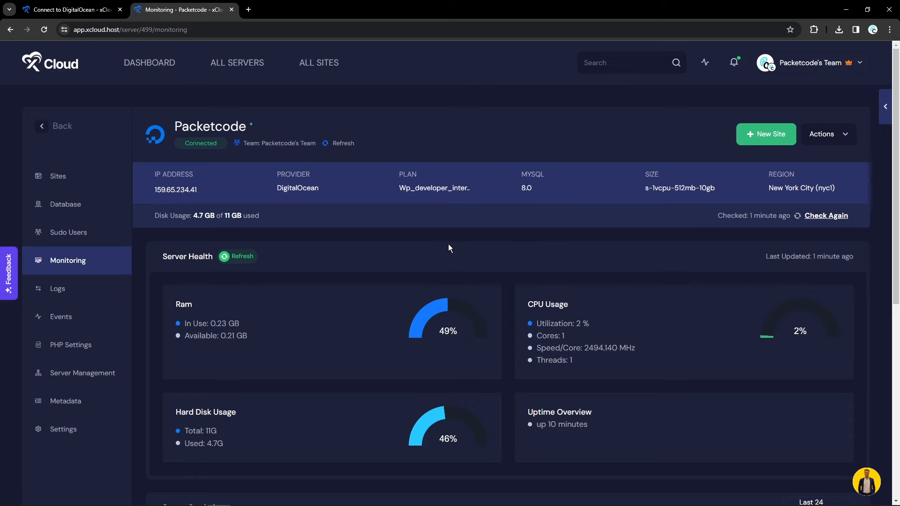
{"action": "scroll", "coordinate": [448, 248], "scroll_direction": "down", "scroll_amount": 7}
{"action": "scroll", "coordinate": [372, 277], "scroll_direction": "up", "scroll_amount": 5}
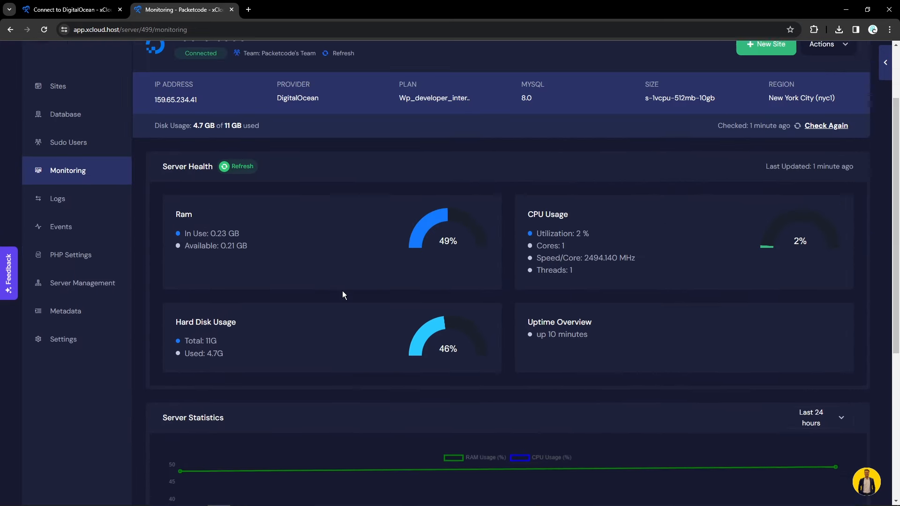
{"action": "scroll", "coordinate": [342, 291], "scroll_direction": "up", "scroll_amount": 1}
Check the server's Nginx access log and its event history
{"action": "left_click", "coordinate": [77, 242]}
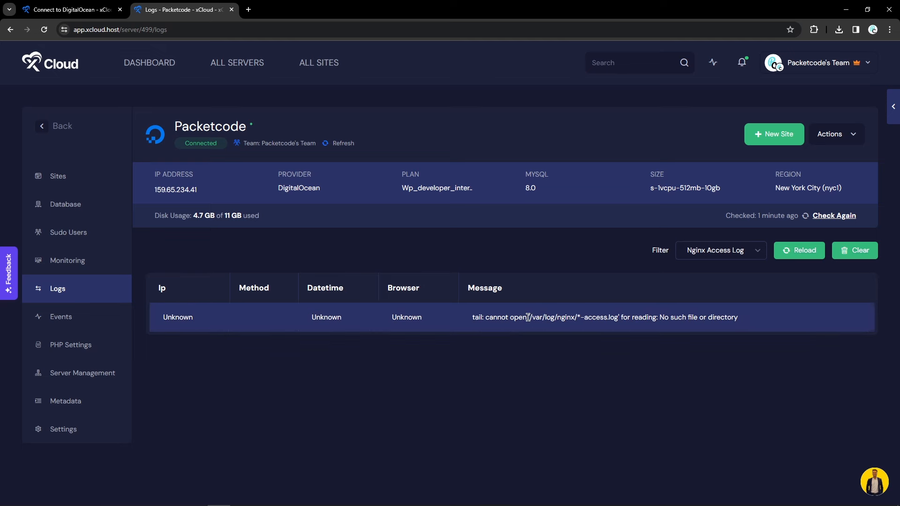
{"action": "left_click", "coordinate": [74, 315]}
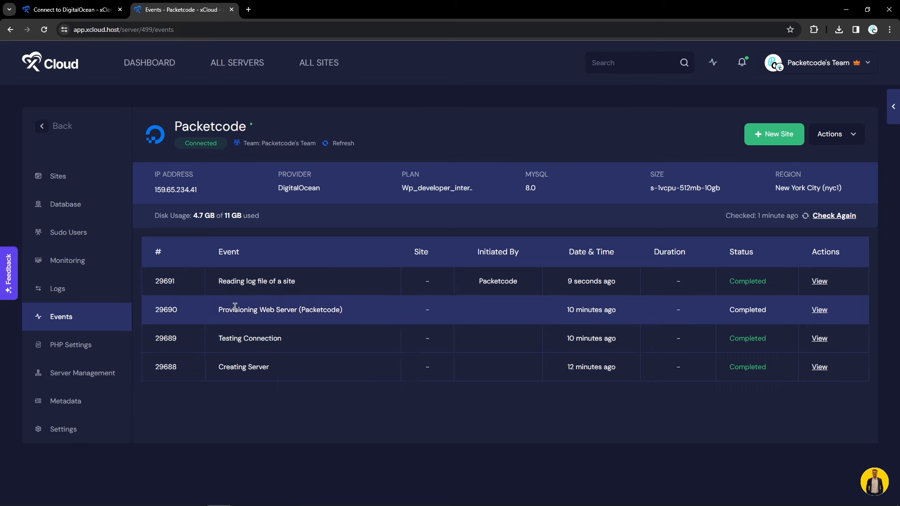
Review the server's PHP configuration fields and the management page with its server utilities, archive and delete options
{"action": "left_click", "coordinate": [68, 347]}
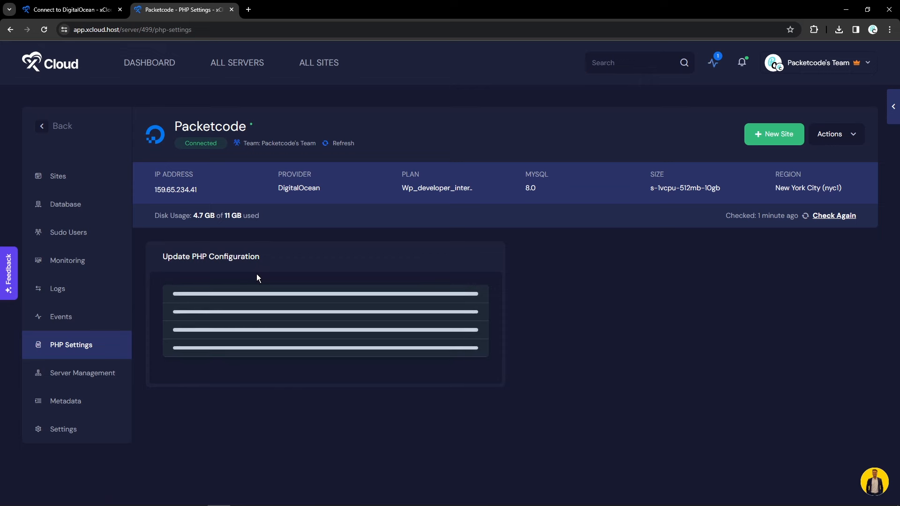
{"action": "left_click", "coordinate": [206, 307]}
{"action": "left_click", "coordinate": [221, 328]}
{"action": "scroll", "coordinate": [243, 334], "scroll_direction": "down", "scroll_amount": 1}
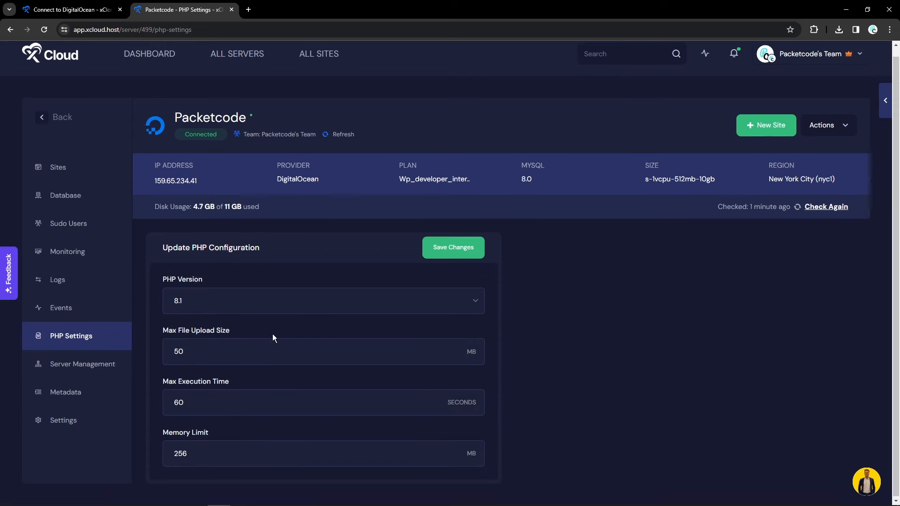
{"action": "left_click", "coordinate": [83, 364]}
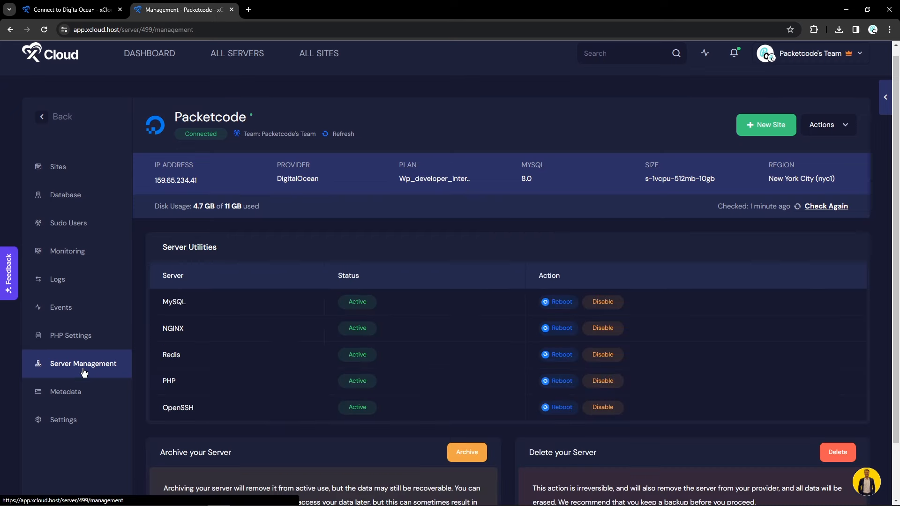
{"action": "scroll", "coordinate": [301, 334], "scroll_direction": "down", "scroll_amount": 2}
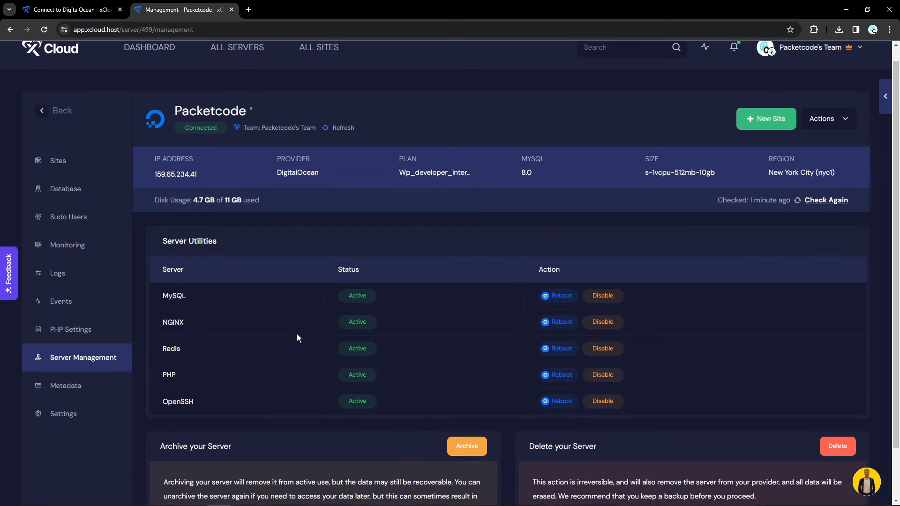
Examine the server utilities list, highlighting the NGINX and Redis entries
{"action": "left_click_drag", "start_coordinate": [161, 264], "coordinate": [185, 263]}
{"action": "left_click_drag", "start_coordinate": [162, 294], "coordinate": [159, 260]}
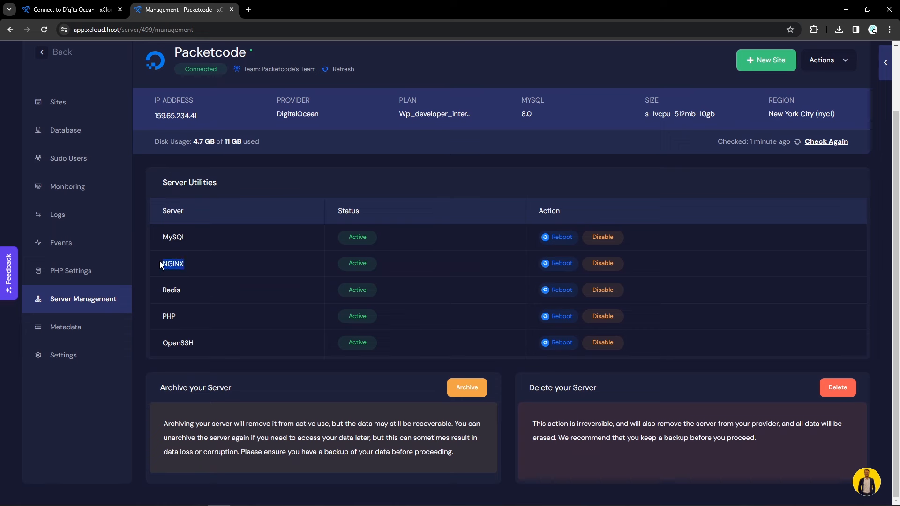
{"action": "mouse_move", "coordinate": [179, 291]}
{"action": "left_mouse_down"}
{"action": "mouse_move", "coordinate": [162, 298]}
{"action": "mouse_move", "coordinate": [183, 292]}
{"action": "left_mouse_up"}
{"action": "left_click", "coordinate": [164, 294]}
Review the server's metadata fields and its connection and time zone settings
{"action": "left_click", "coordinate": [66, 340]}
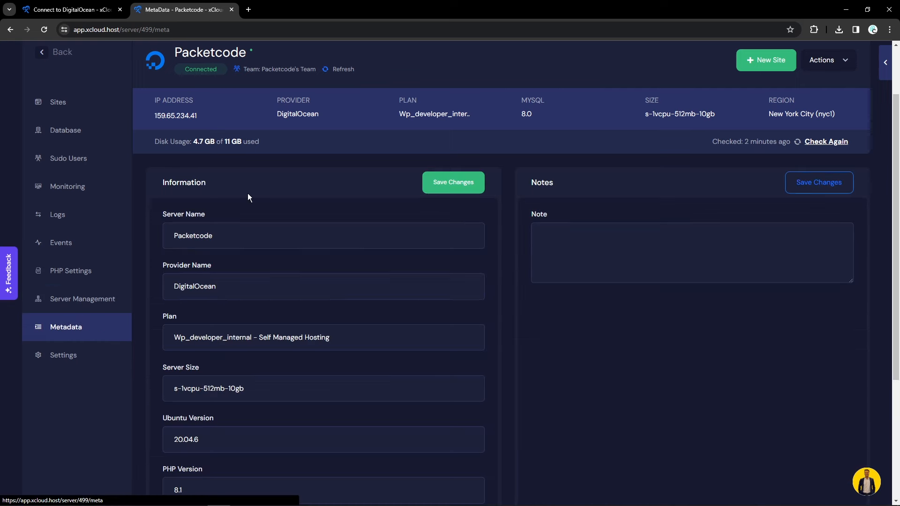
{"action": "scroll", "coordinate": [224, 255], "scroll_direction": "down", "scroll_amount": 3}
{"action": "scroll", "coordinate": [230, 262], "scroll_direction": "up", "scroll_amount": 5}
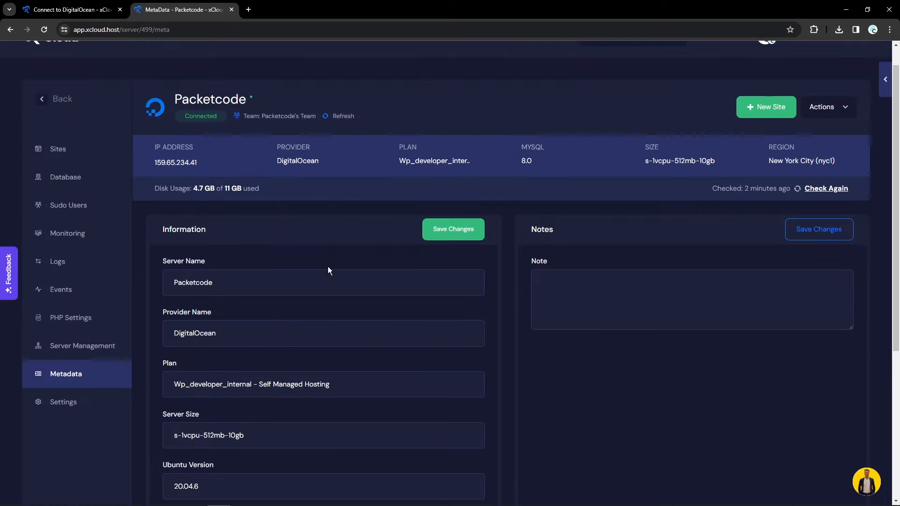
{"action": "left_click", "coordinate": [86, 404]}
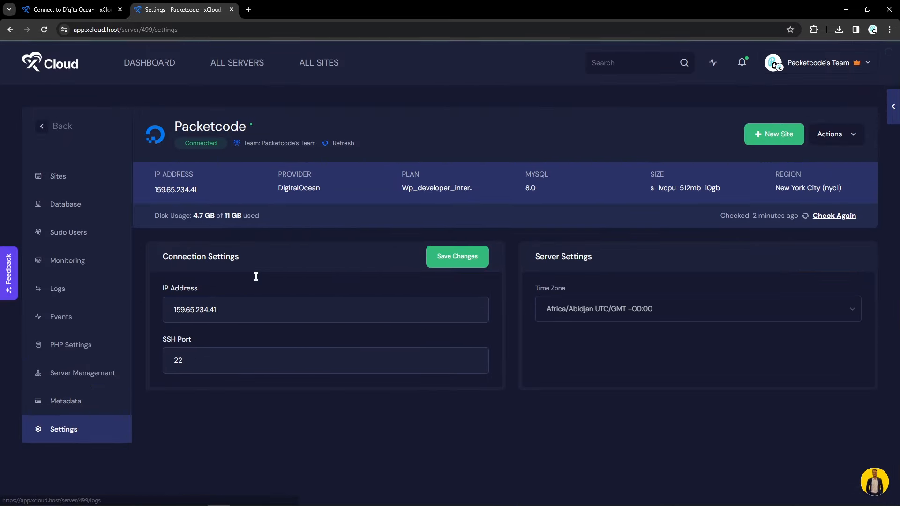
Start a new WordPress website on the Packetcode server, titled Packetcode and using the Staging Environment
{"action": "left_click", "coordinate": [37, 180]}
{"action": "scroll", "coordinate": [256, 299], "scroll_direction": "down", "scroll_amount": 2}
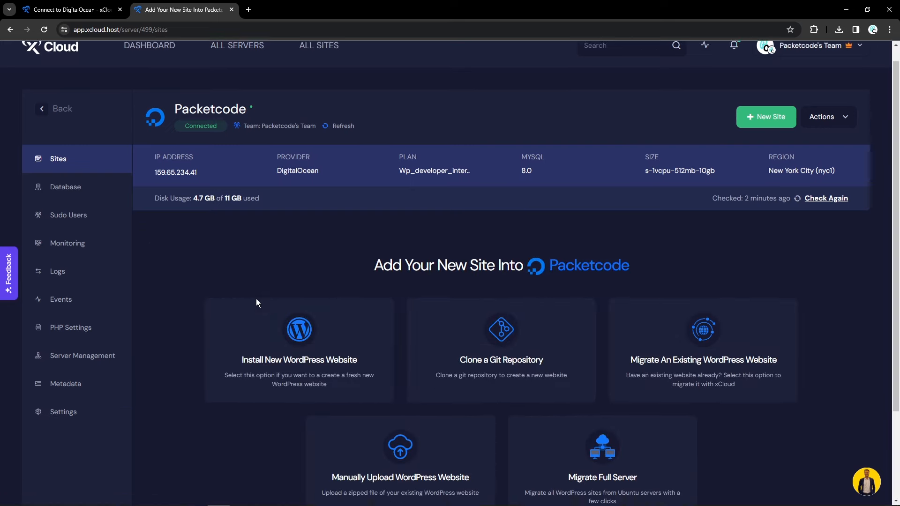
{"action": "left_click", "coordinate": [266, 282]}
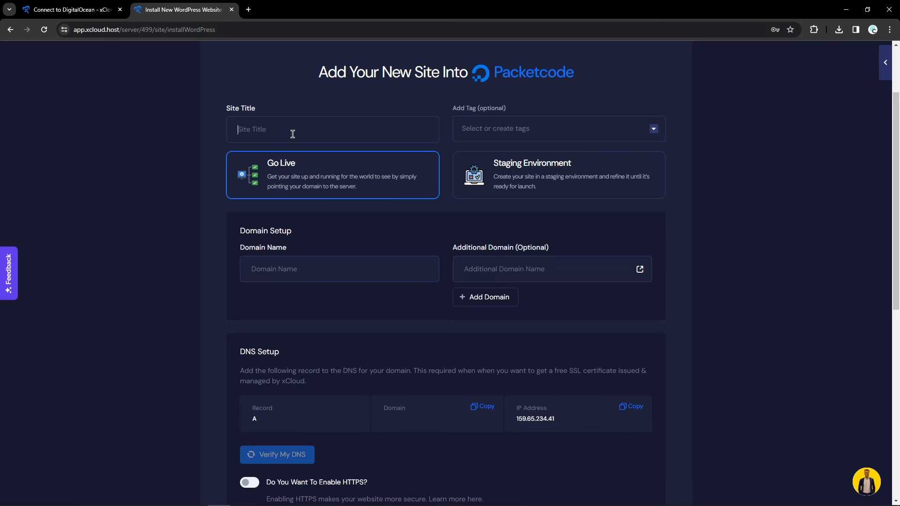
{"action": "type", "text": "Packetcode"}
{"action": "left_click", "coordinate": [564, 182]}
{"action": "scroll", "coordinate": [552, 246], "scroll_direction": "down", "scroll_amount": 3}
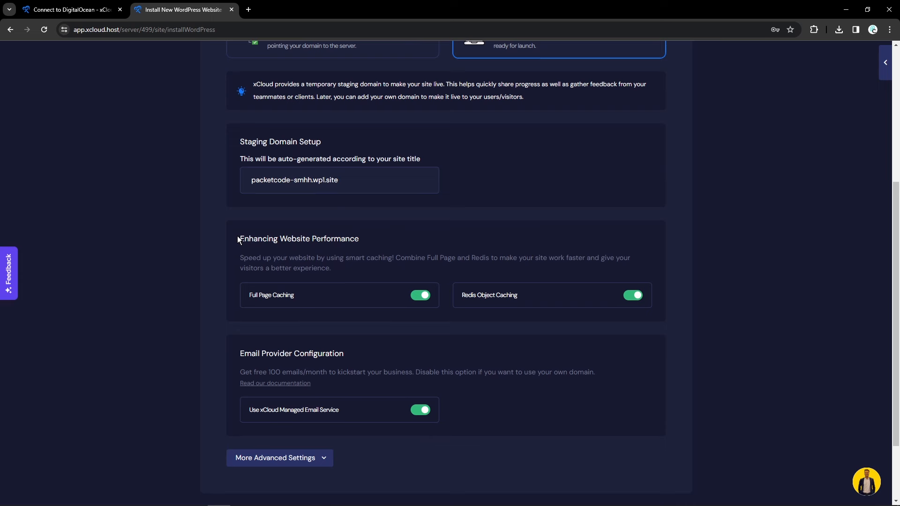
Review the website performance and email provider options, keep them enabled, and submit the WordPress site for installation
{"action": "left_click_drag", "start_coordinate": [235, 238], "coordinate": [370, 241]}
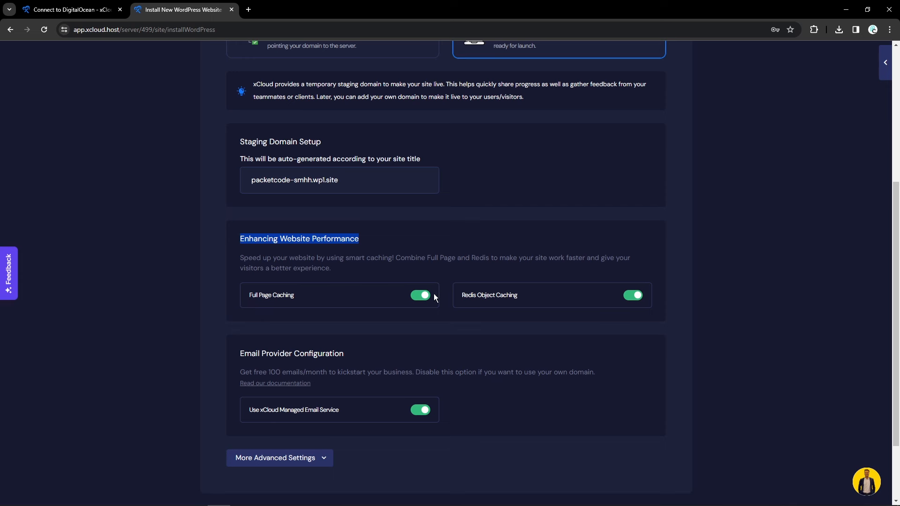
{"action": "left_click", "coordinate": [686, 276]}
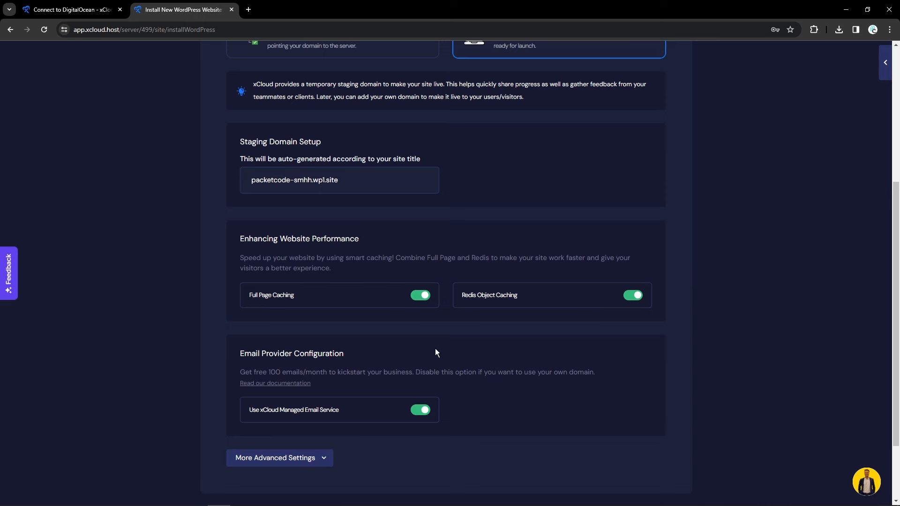
{"action": "scroll", "coordinate": [398, 421], "scroll_direction": "down", "scroll_amount": 2}
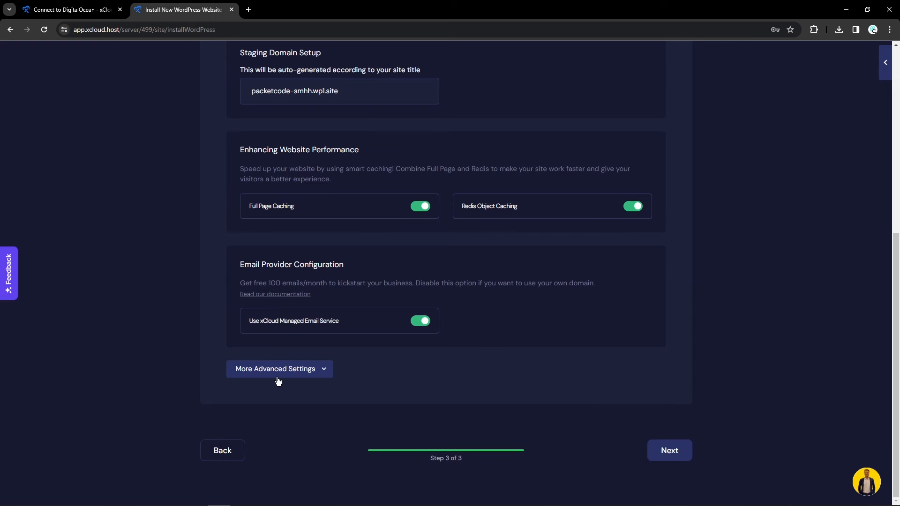
{"action": "left_click", "coordinate": [674, 452]}
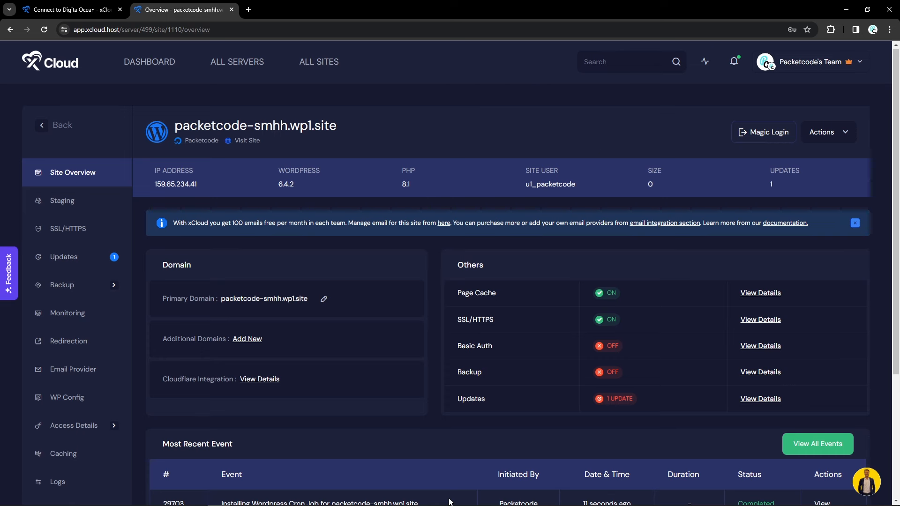
Look over the new site's overview, including its domain details, feature statuses and most recent events
{"action": "scroll", "coordinate": [380, 420], "scroll_direction": "down", "scroll_amount": 3}
{"action": "scroll", "coordinate": [347, 396], "scroll_direction": "up", "scroll_amount": 3}
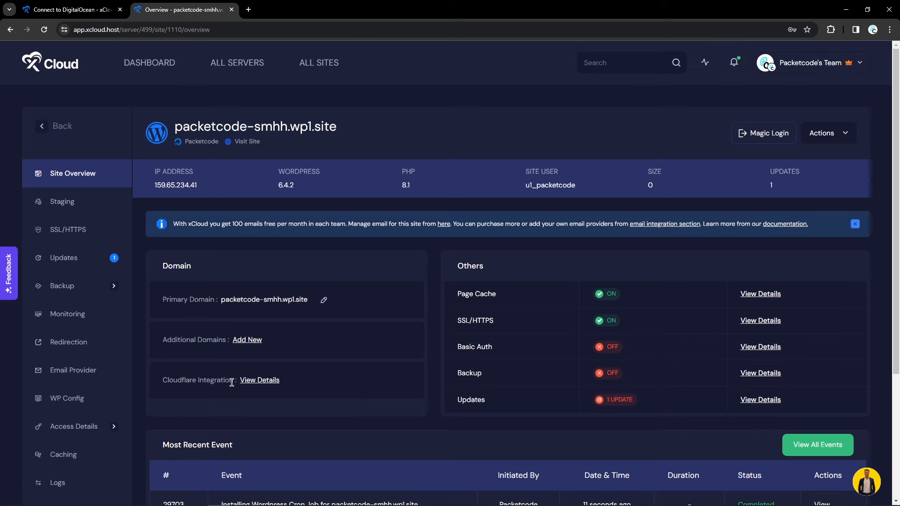
{"action": "scroll", "coordinate": [655, 266], "scroll_direction": "down", "scroll_amount": 3}
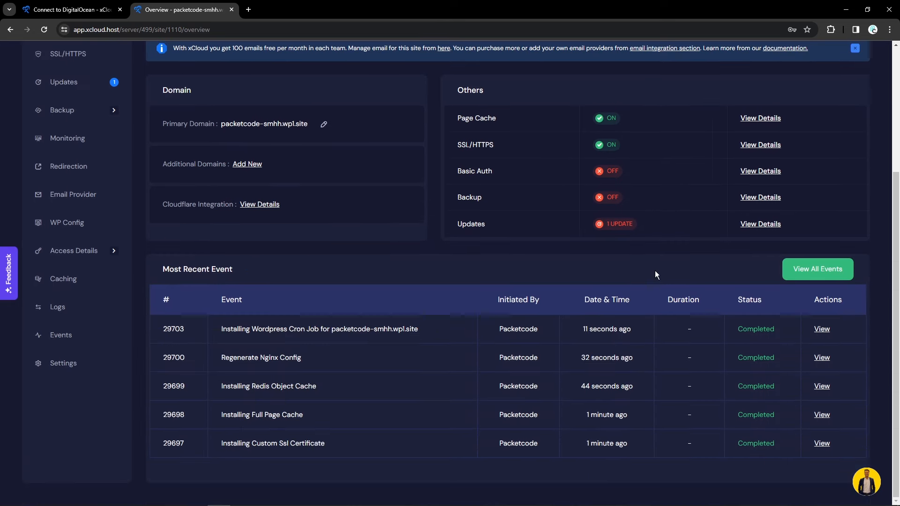
{"action": "scroll", "coordinate": [630, 325], "scroll_direction": "up", "scroll_amount": 3}
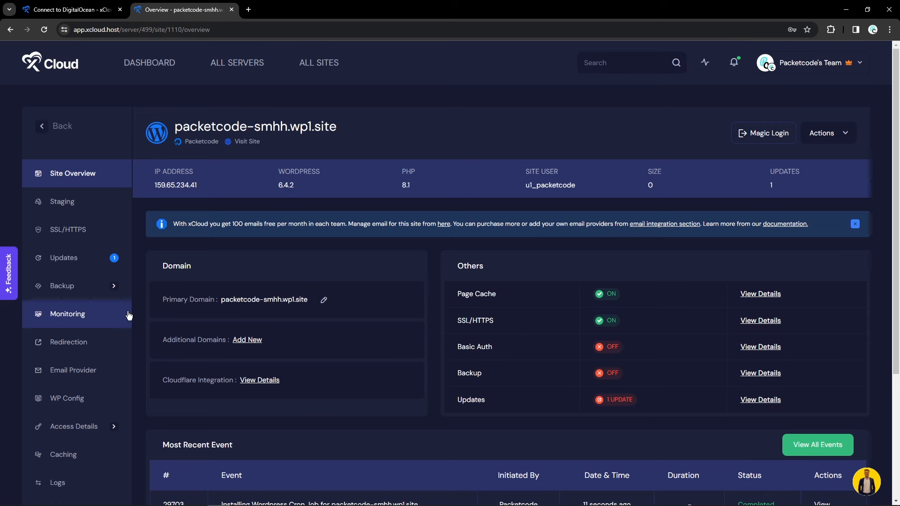
Inspect the site's staging management, viewing the Go Live domain and DNS setup before returning to Staging Environment
{"action": "left_click", "coordinate": [60, 198]}
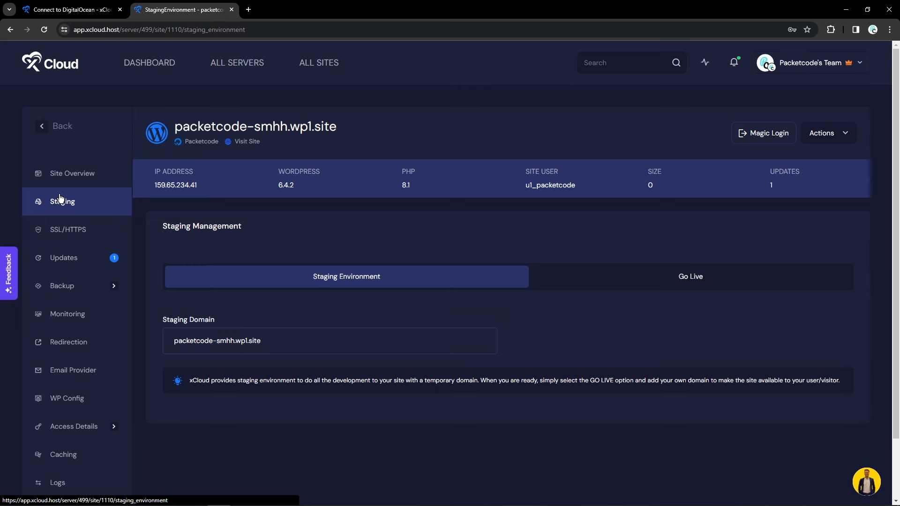
{"action": "left_click", "coordinate": [692, 276]}
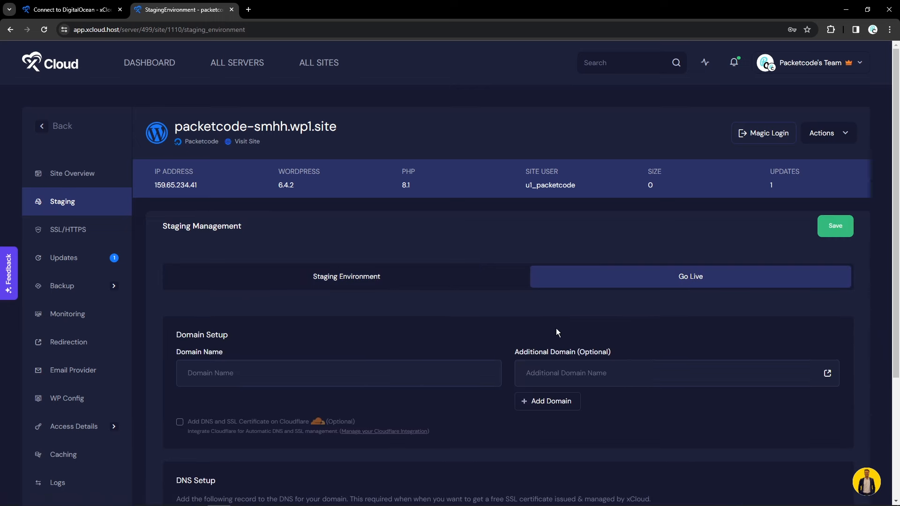
{"action": "scroll", "coordinate": [443, 356], "scroll_direction": "down", "scroll_amount": 1}
{"action": "scroll", "coordinate": [442, 356], "scroll_direction": "down", "scroll_amount": 3}
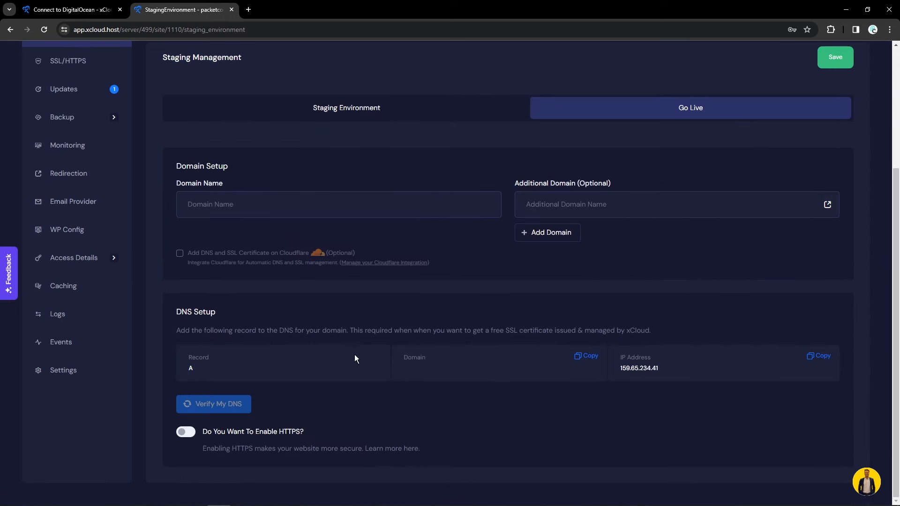
{"action": "scroll", "coordinate": [370, 349], "scroll_direction": "up", "scroll_amount": 4}
{"action": "left_click", "coordinate": [344, 277]}
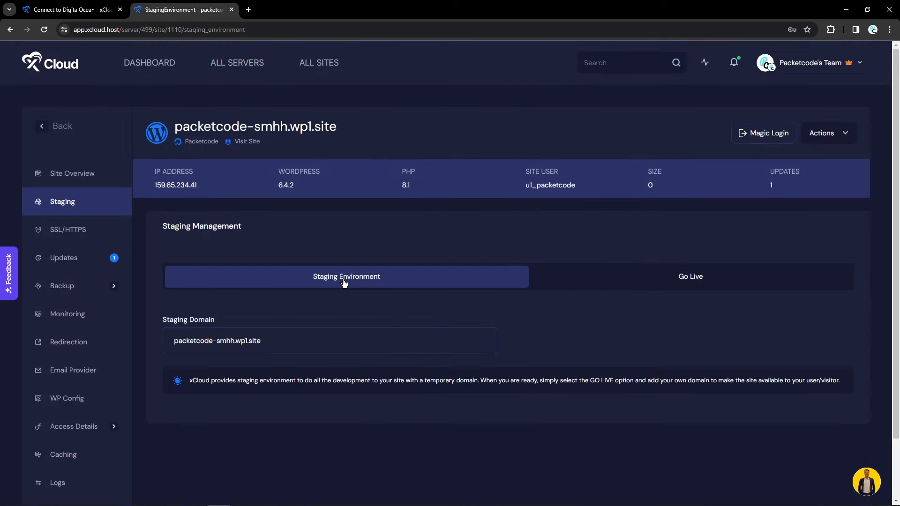
Check the site's SSL/HTTPS page and its available updates for WordPress core, plugins and themes
{"action": "left_click", "coordinate": [65, 234]}
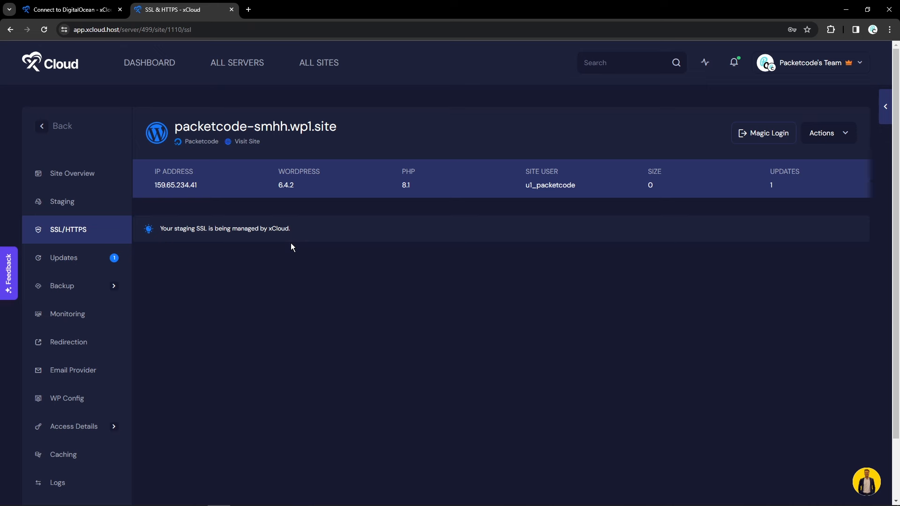
{"action": "left_click", "coordinate": [79, 261]}
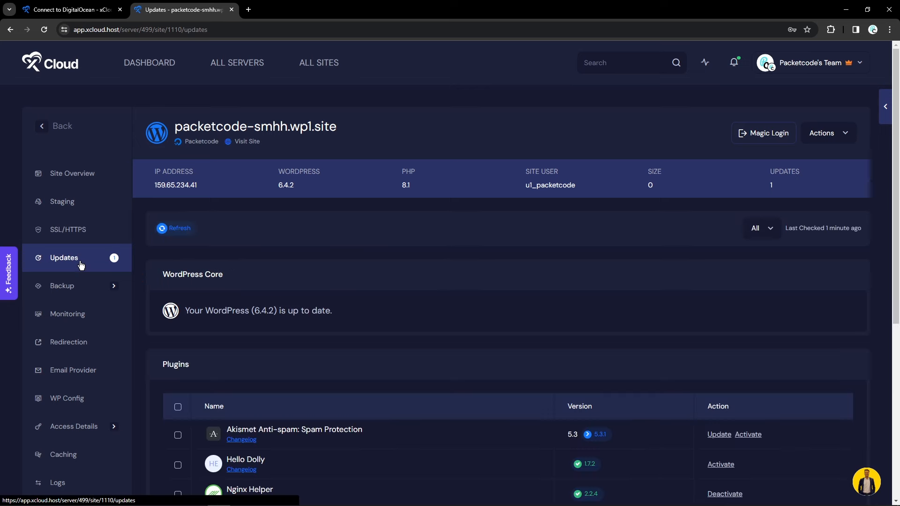
{"action": "scroll", "coordinate": [239, 252], "scroll_direction": "down", "scroll_amount": 5}
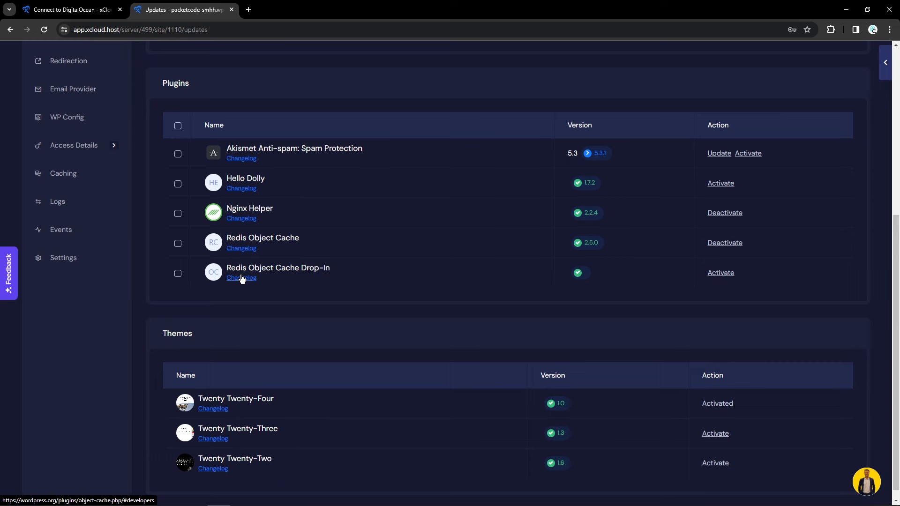
{"action": "scroll", "coordinate": [241, 279], "scroll_direction": "up", "scroll_amount": 3}
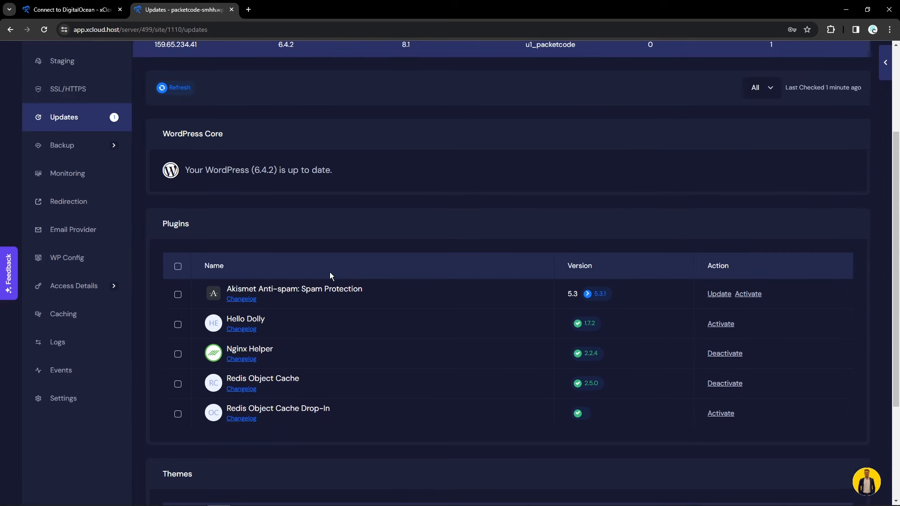
{"action": "scroll", "coordinate": [330, 273], "scroll_direction": "up", "scroll_amount": 2}
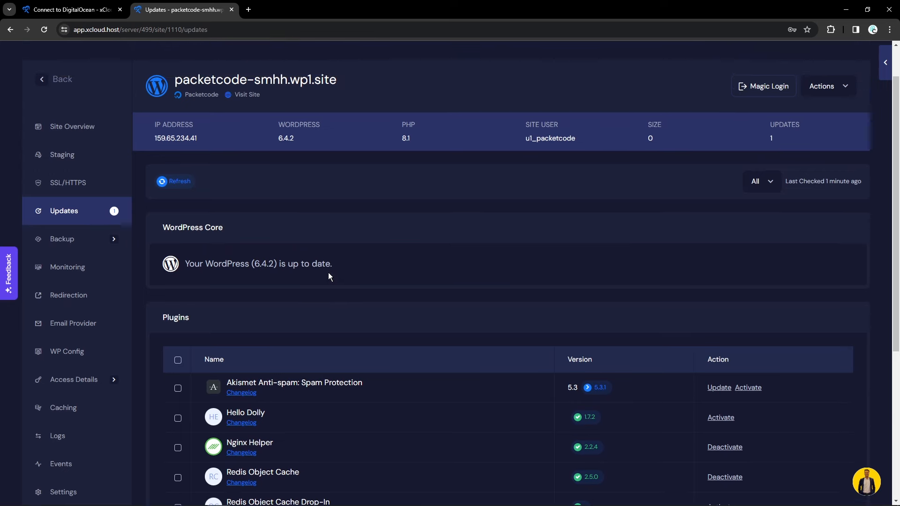
Look at the site's backup options, monitoring stats and redirection form
{"action": "left_click", "coordinate": [78, 240]}
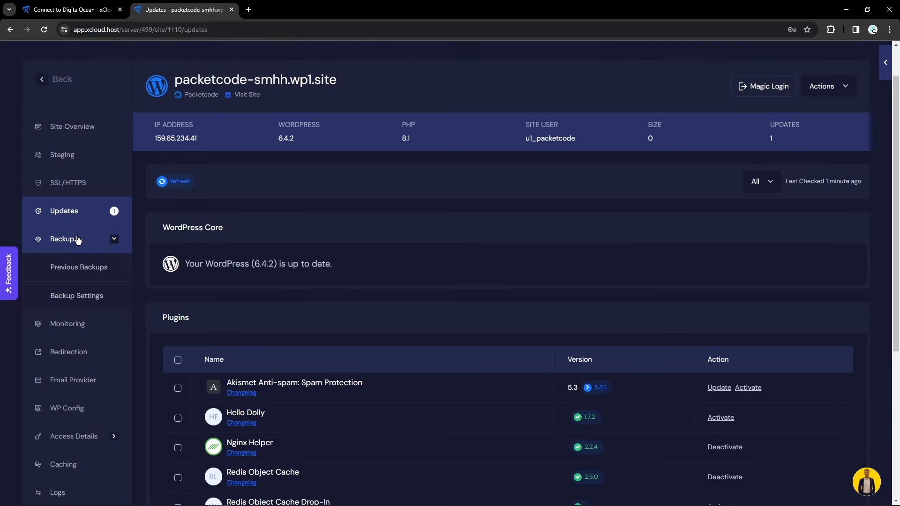
{"action": "left_click", "coordinate": [81, 326]}
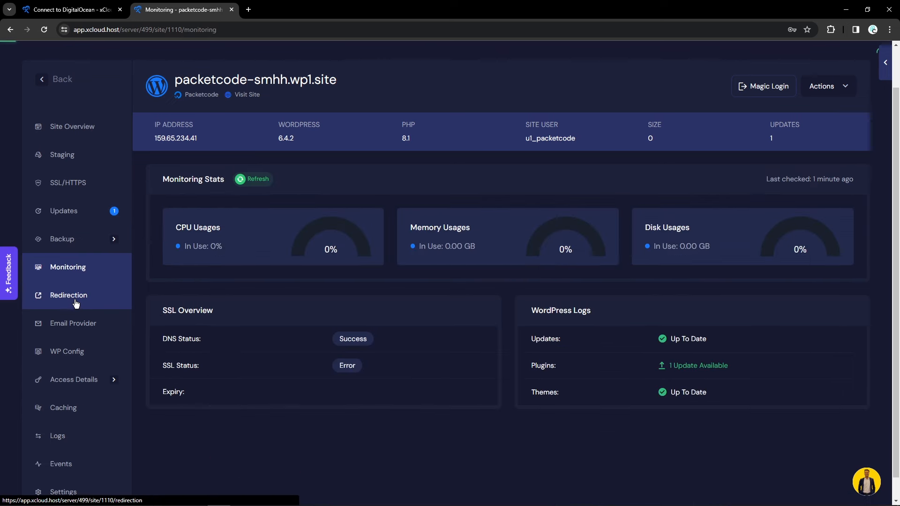
{"action": "left_click", "coordinate": [75, 302]}
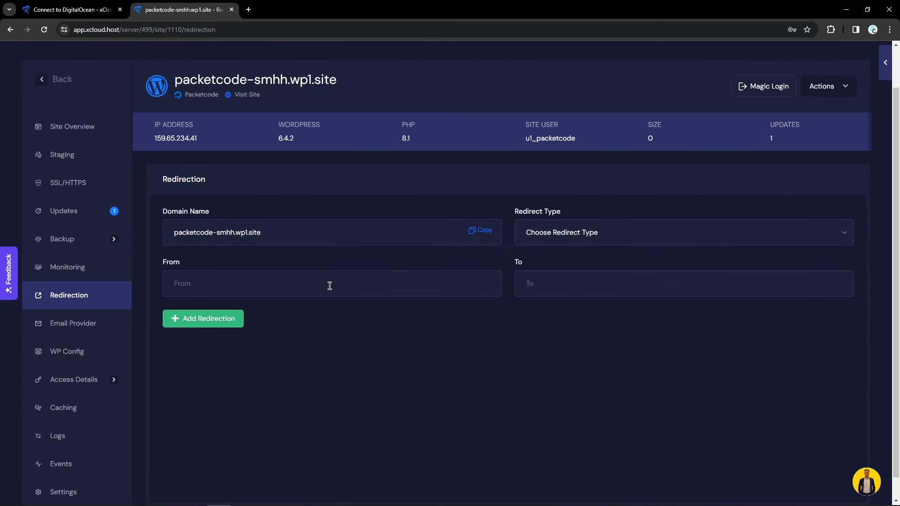
Read through the site's WP Config file from beginning to end
{"action": "left_click", "coordinate": [67, 352]}
{"action": "scroll", "coordinate": [67, 351], "scroll_direction": "down", "scroll_amount": 1}
{"action": "scroll", "coordinate": [265, 327], "scroll_direction": "down", "scroll_amount": 5}
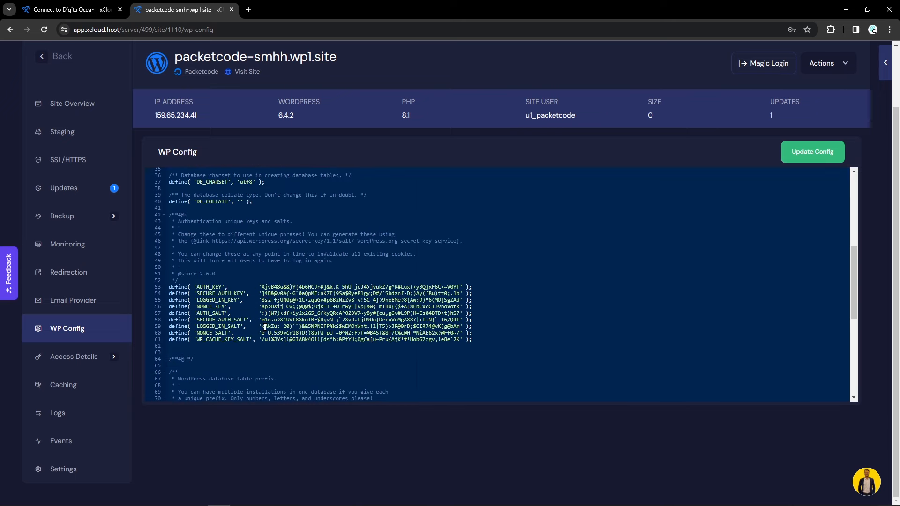
{"action": "scroll", "coordinate": [265, 327], "scroll_direction": "down", "scroll_amount": 5}
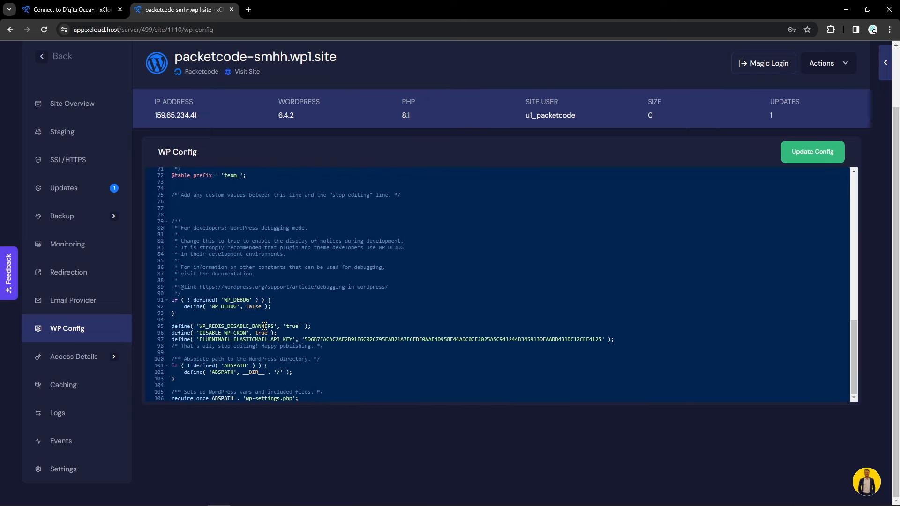
{"action": "scroll", "coordinate": [265, 326], "scroll_direction": "up", "scroll_amount": 10}
{"action": "scroll", "coordinate": [265, 327], "scroll_direction": "down", "scroll_amount": 10}
{"action": "scroll", "coordinate": [264, 327], "scroll_direction": "up", "scroll_amount": 10}
Review the site's SSH/sFTP access details and database URL connection
{"action": "left_click", "coordinate": [52, 363]}
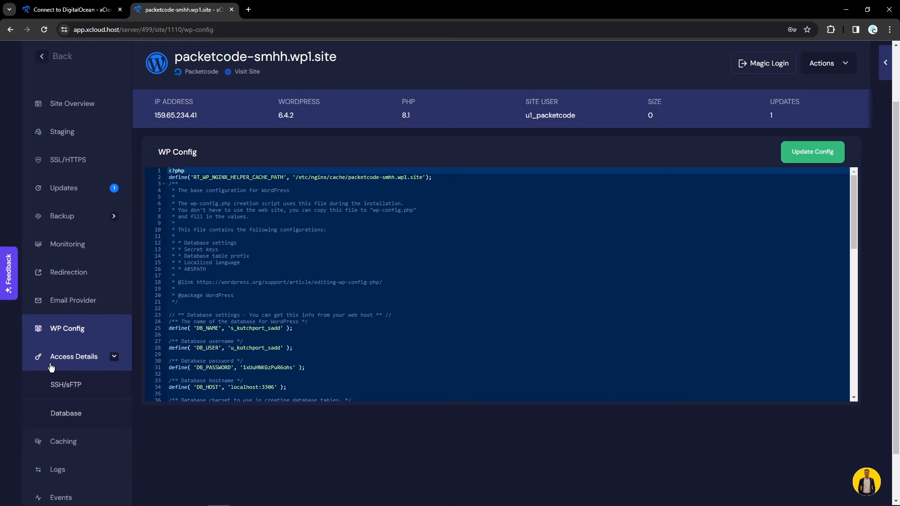
{"action": "left_click", "coordinate": [58, 386]}
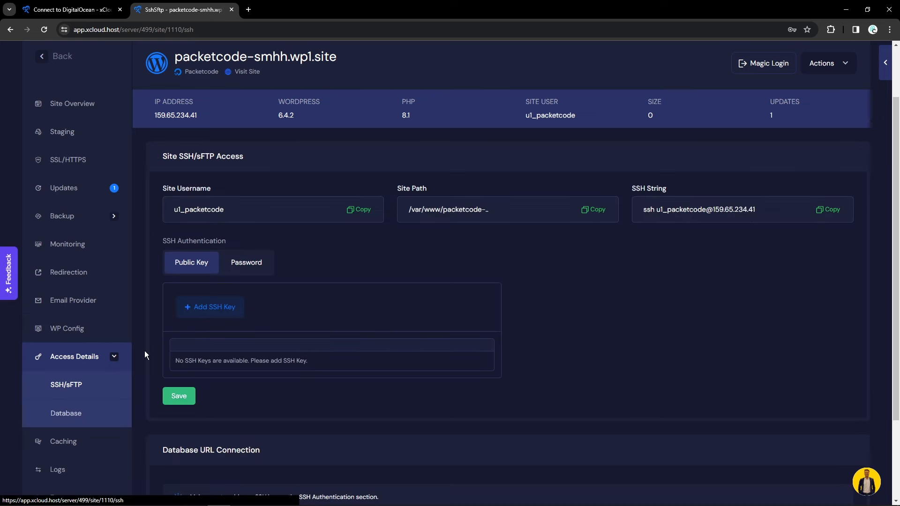
{"action": "scroll", "coordinate": [178, 347], "scroll_direction": "down", "scroll_amount": 3}
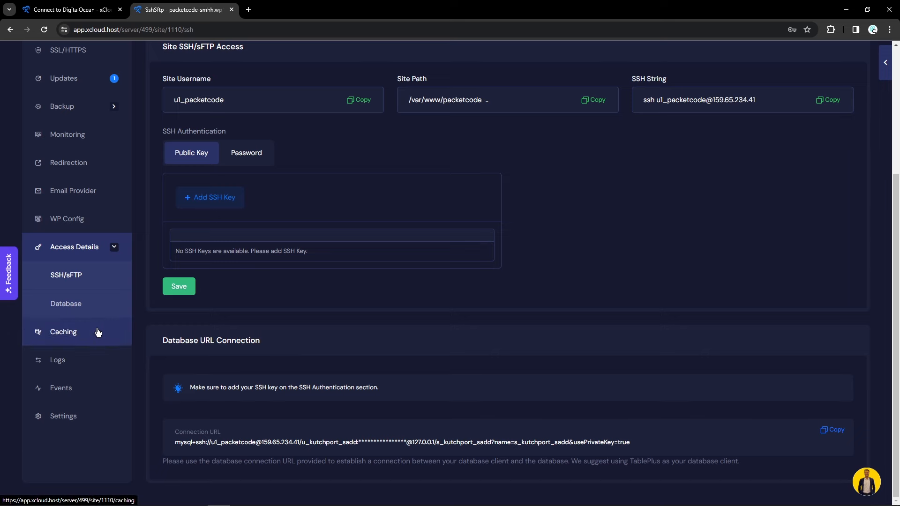
Explore the site's page caching choices, WP Rocket and WP Super Cache, and reselect FastCGI Nginx
{"action": "left_click", "coordinate": [80, 332]}
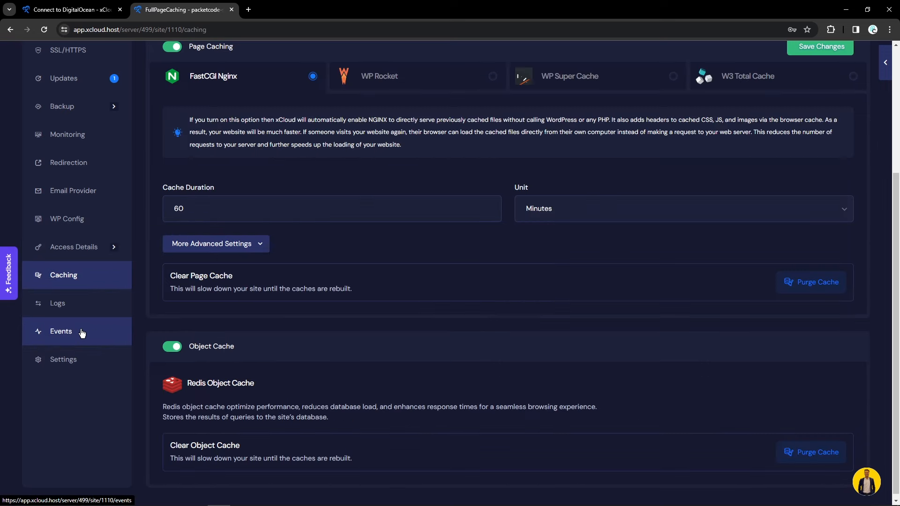
{"action": "scroll", "coordinate": [286, 342], "scroll_direction": "up", "scroll_amount": 4}
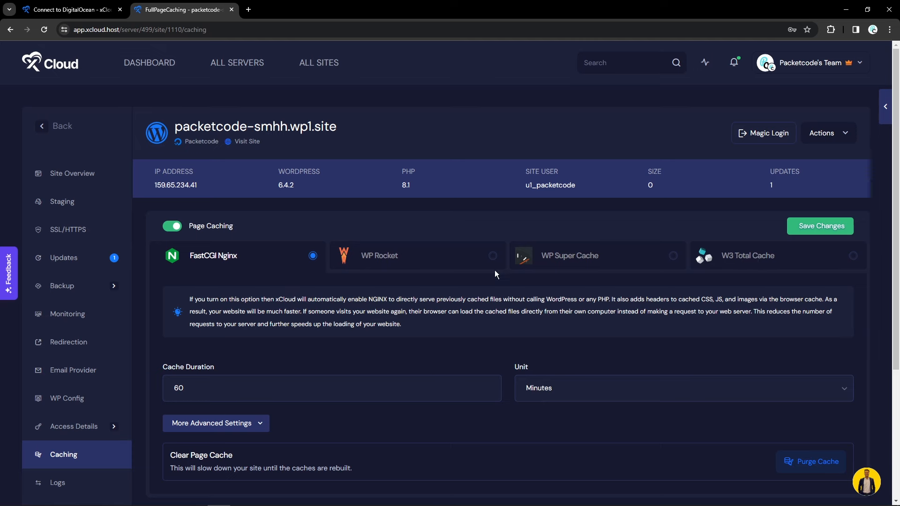
{"action": "left_click", "coordinate": [441, 258]}
{"action": "left_click", "coordinate": [587, 264]}
{"action": "left_click", "coordinate": [312, 257]}
Read the Redis object cache description among the site's caching settings
{"action": "scroll", "coordinate": [313, 260], "scroll_direction": "down", "scroll_amount": 4}
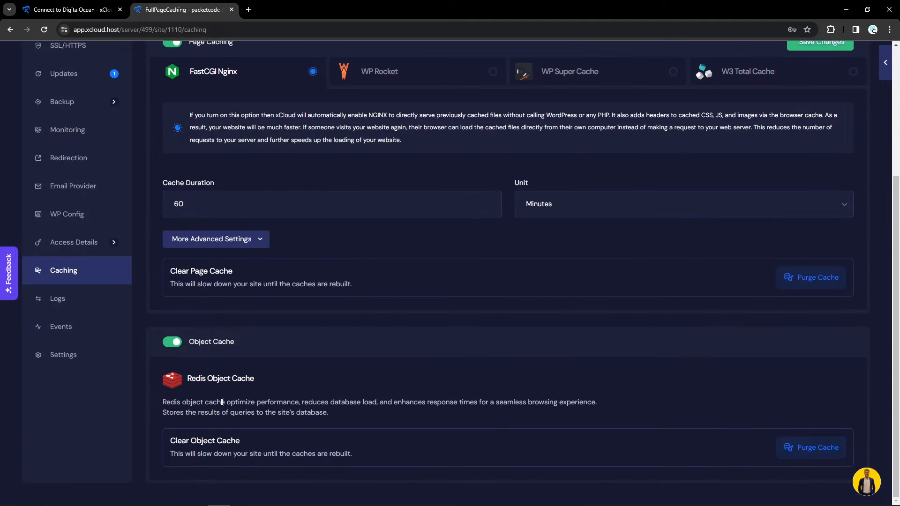
{"action": "left_click_drag", "start_coordinate": [227, 402], "coordinate": [378, 402]}
{"action": "scroll", "coordinate": [379, 403], "scroll_direction": "up", "scroll_amount": 4}
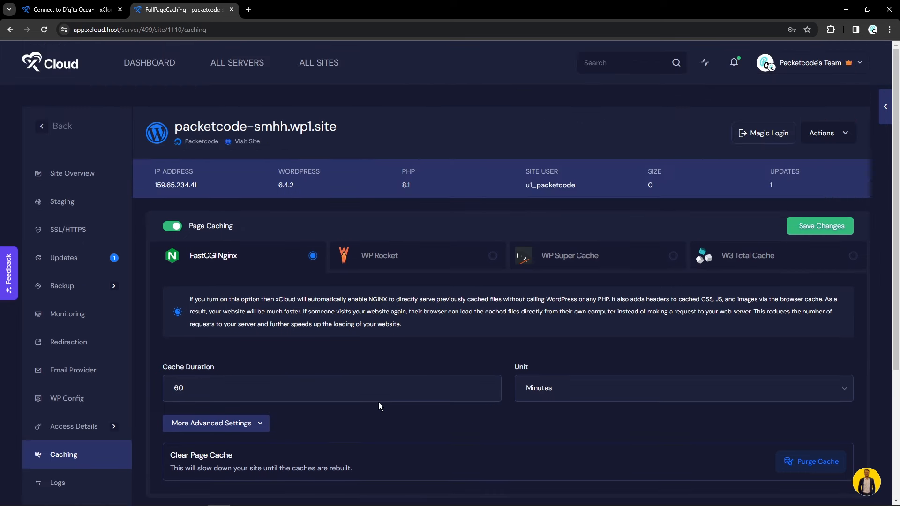
Finish checking the caching settings, return to the site overview and open the WordPress admin with Magic Login
{"action": "scroll", "coordinate": [379, 403], "scroll_direction": "down", "scroll_amount": 4}
{"action": "scroll", "coordinate": [349, 382], "scroll_direction": "up", "scroll_amount": 4}
{"action": "left_click", "coordinate": [56, 178]}
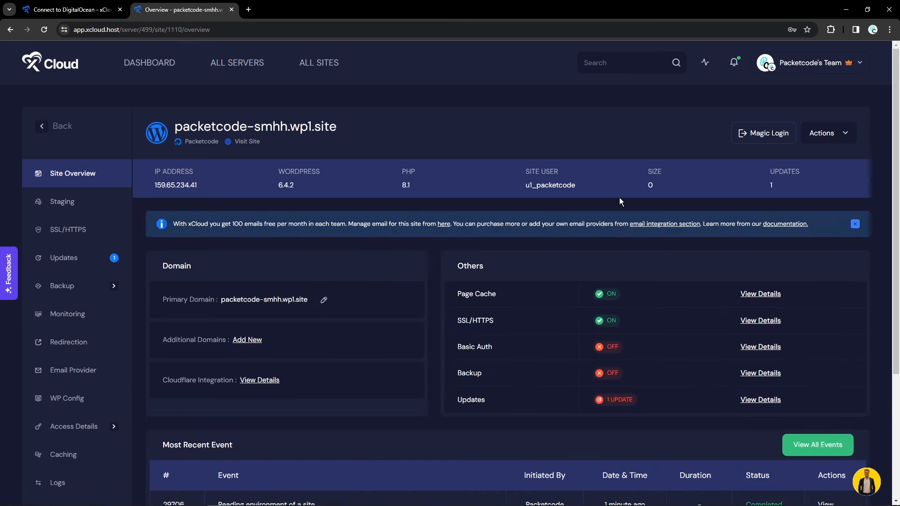
{"action": "left_click", "coordinate": [745, 134]}
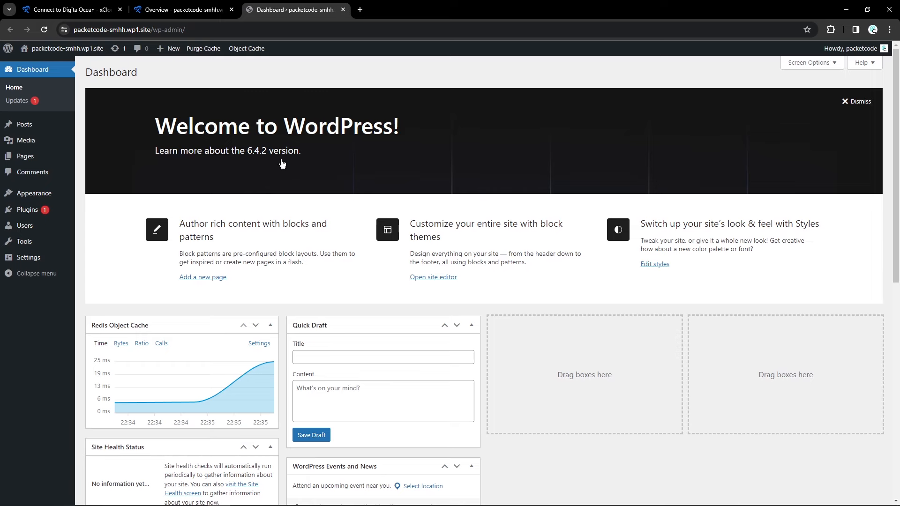
Look over the WordPress dashboard's widgets, from the welcome banner down to the events and activity boxes
{"action": "scroll", "coordinate": [243, 170], "scroll_direction": "down", "scroll_amount": 8}
{"action": "scroll", "coordinate": [502, 225], "scroll_direction": "up", "scroll_amount": 6}
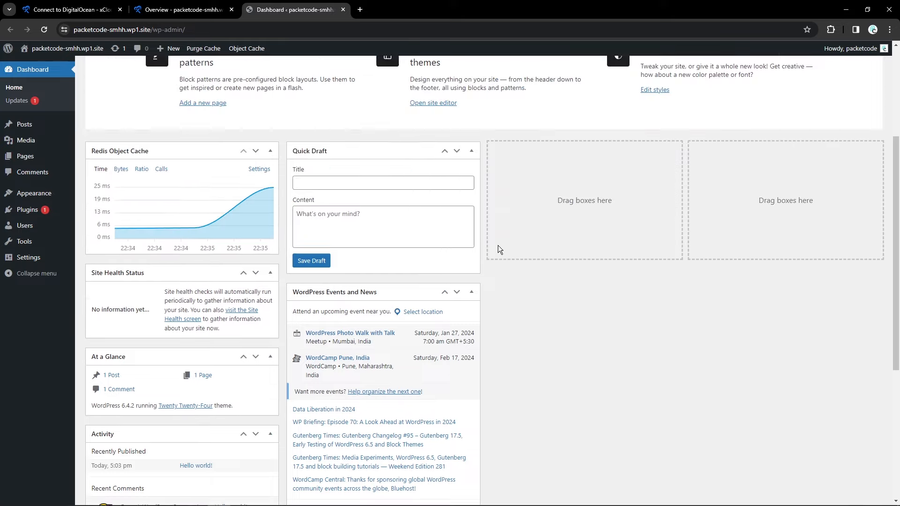
{"action": "scroll", "coordinate": [516, 246], "scroll_direction": "up", "scroll_amount": 2}
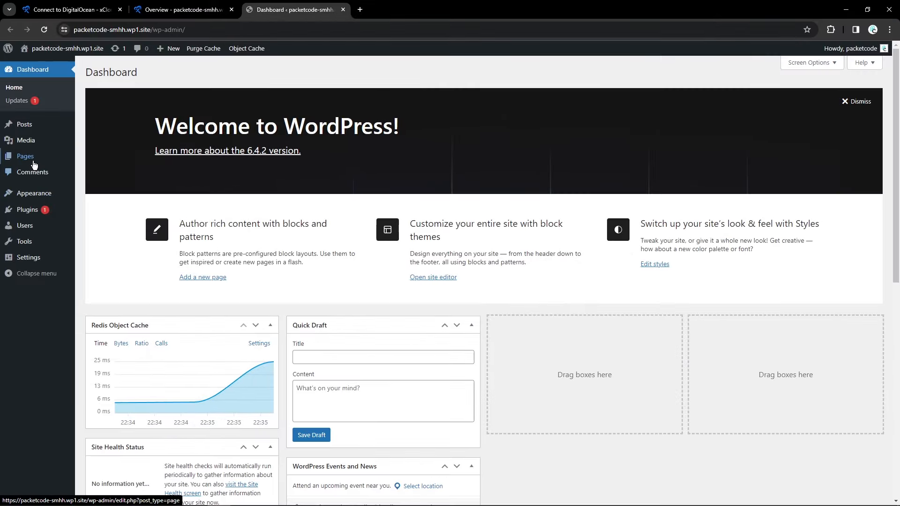
Open the Add Themes catalogue from the site's installed themes and browse through its popular themes
{"action": "mouse_move", "coordinate": [32, 193]}
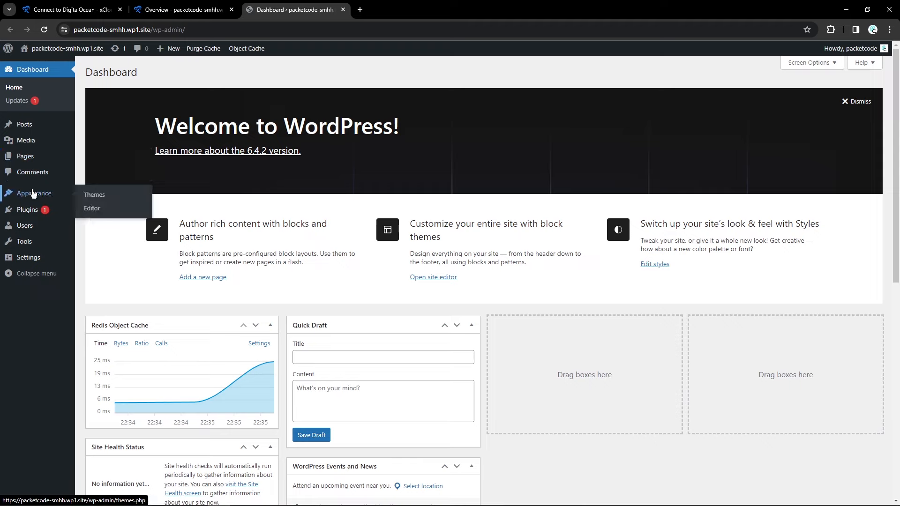
{"action": "left_click", "coordinate": [94, 194]}
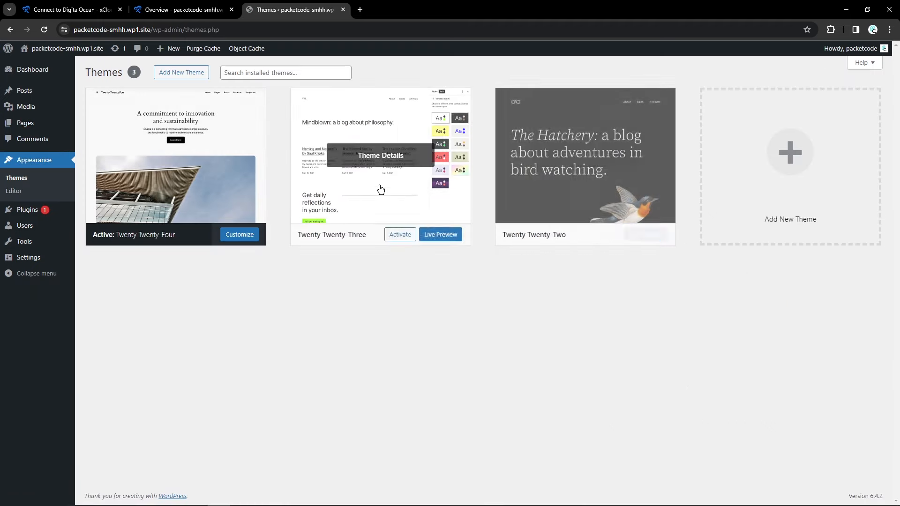
{"action": "left_click", "coordinate": [766, 208]}
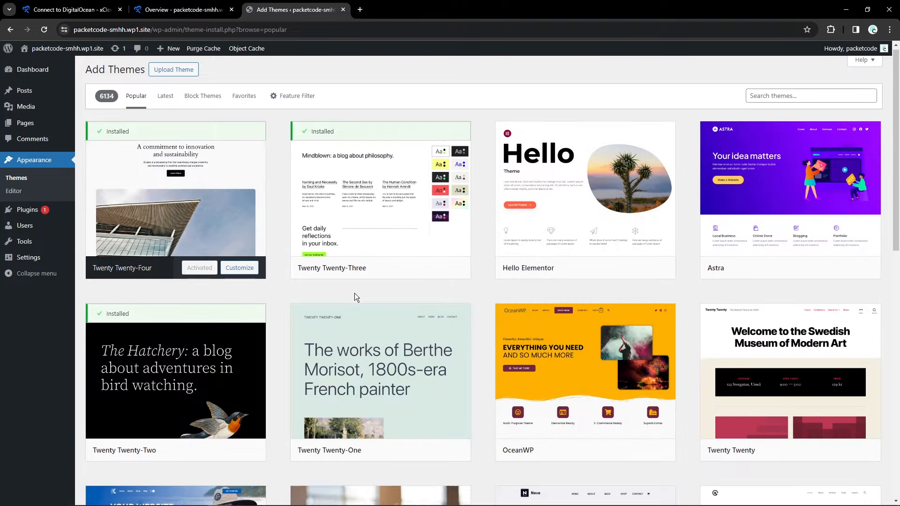
{"action": "scroll", "coordinate": [355, 293], "scroll_direction": "down", "scroll_amount": 10}
{"action": "scroll", "coordinate": [374, 306], "scroll_direction": "down", "scroll_amount": 2}
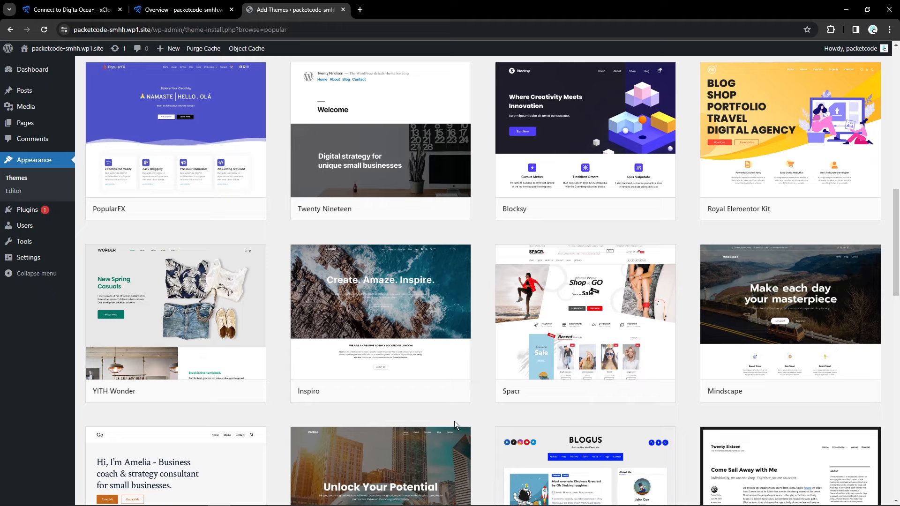
{"action": "scroll", "coordinate": [455, 424], "scroll_direction": "down", "scroll_amount": 5}
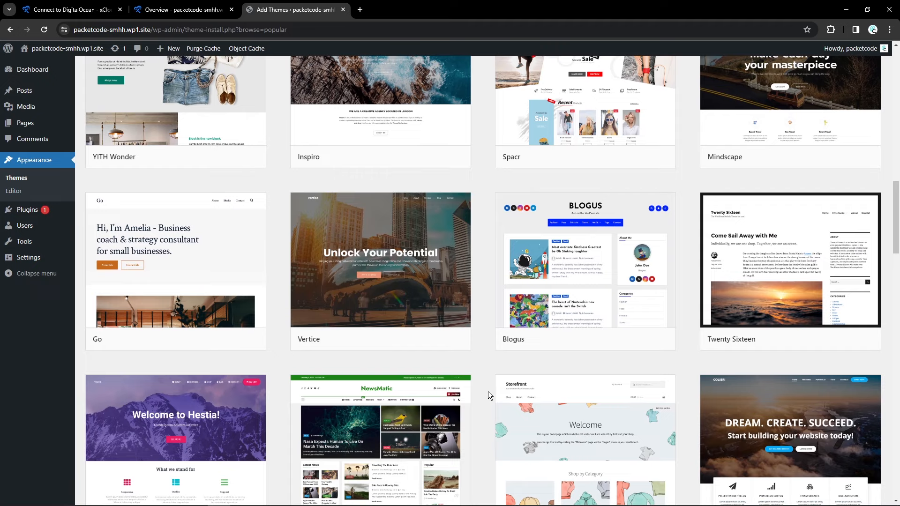
{"action": "scroll", "coordinate": [488, 392], "scroll_direction": "down", "scroll_amount": 5}
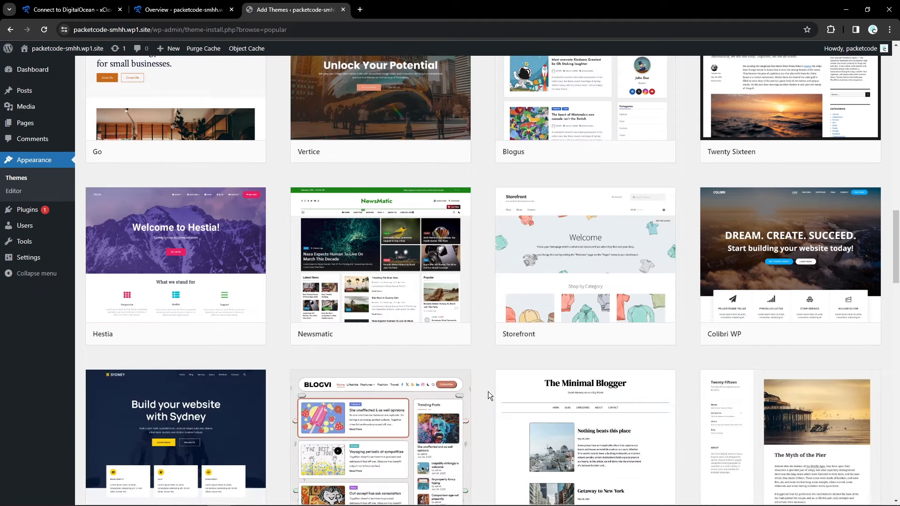
{"action": "scroll", "coordinate": [488, 392], "scroll_direction": "down", "scroll_amount": 3}
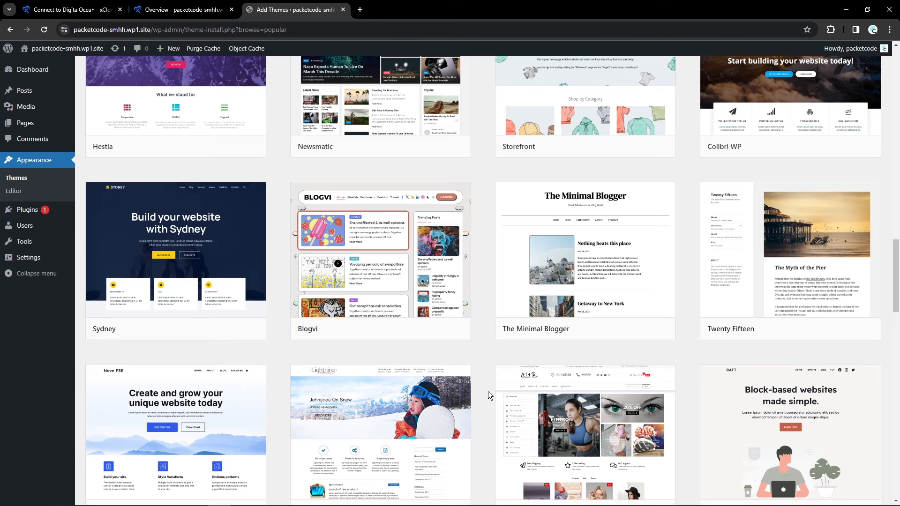
{"action": "scroll", "coordinate": [489, 392], "scroll_direction": "up", "scroll_amount": 12}
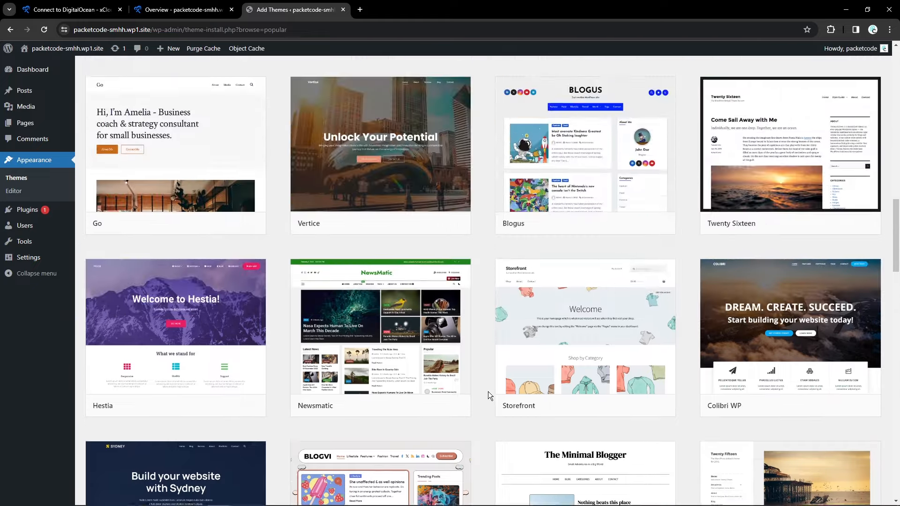
{"action": "scroll", "coordinate": [489, 392], "scroll_direction": "up", "scroll_amount": 10}
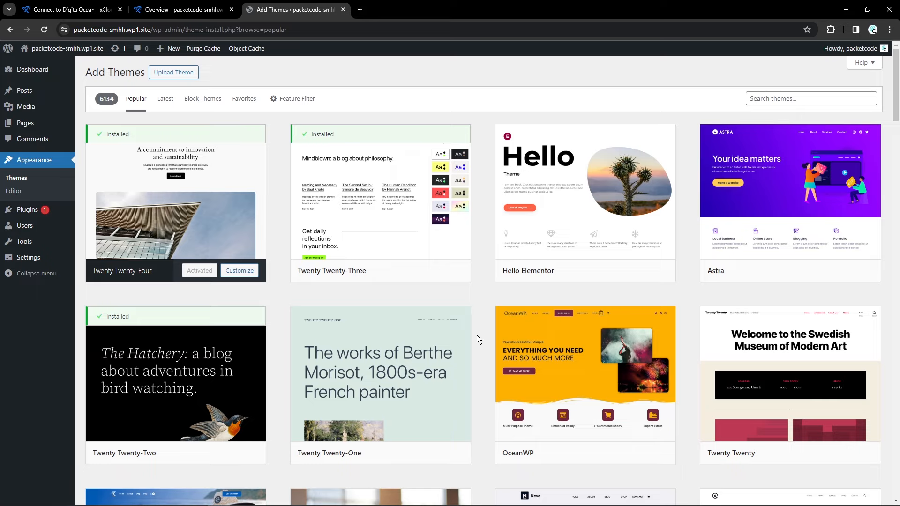
Go through the popular themes a second time, comparing designs such as Astra, Neve, Blocksy, Hestia and Newsmatic
{"action": "scroll", "coordinate": [680, 267], "scroll_direction": "down", "scroll_amount": 2}
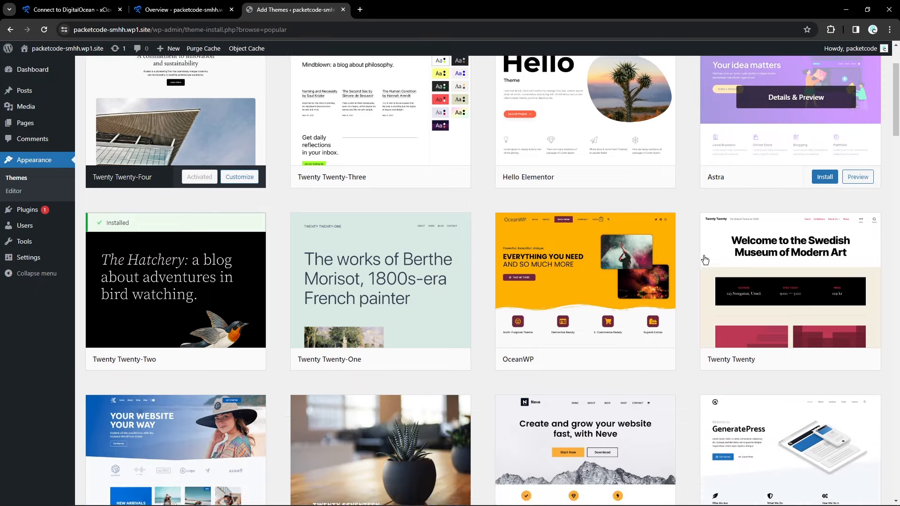
{"action": "scroll", "coordinate": [704, 258], "scroll_direction": "up", "scroll_amount": 2}
{"action": "scroll", "coordinate": [704, 276], "scroll_direction": "down", "scroll_amount": 3}
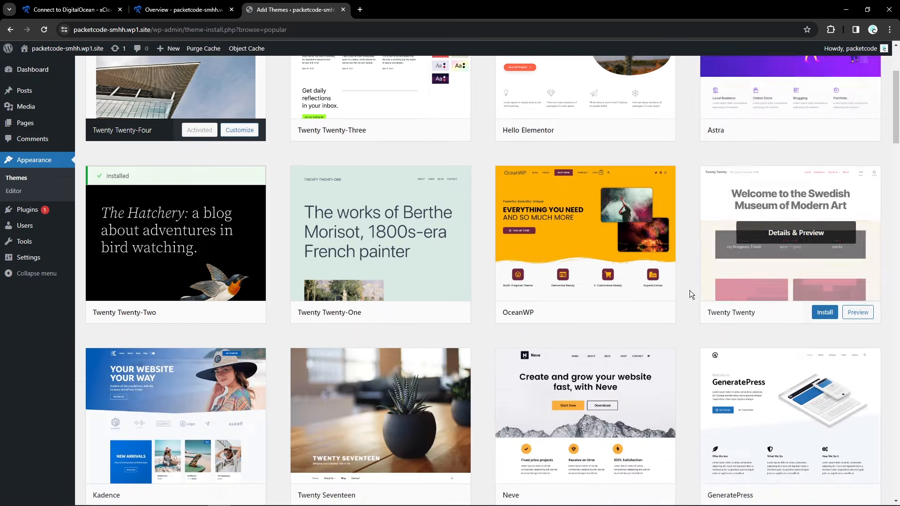
{"action": "scroll", "coordinate": [609, 256], "scroll_direction": "down", "scroll_amount": 3}
{"action": "scroll", "coordinate": [609, 256], "scroll_direction": "up", "scroll_amount": 2}
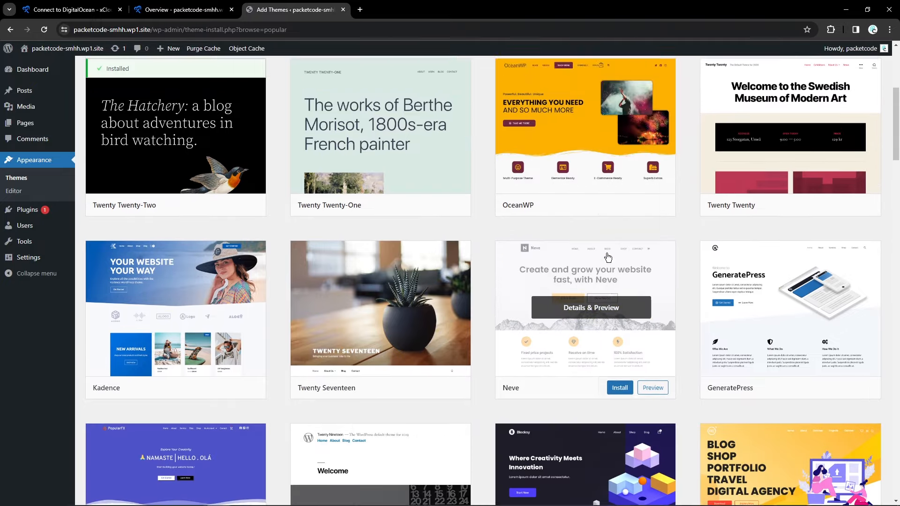
{"action": "scroll", "coordinate": [609, 240], "scroll_direction": "up", "scroll_amount": 4}
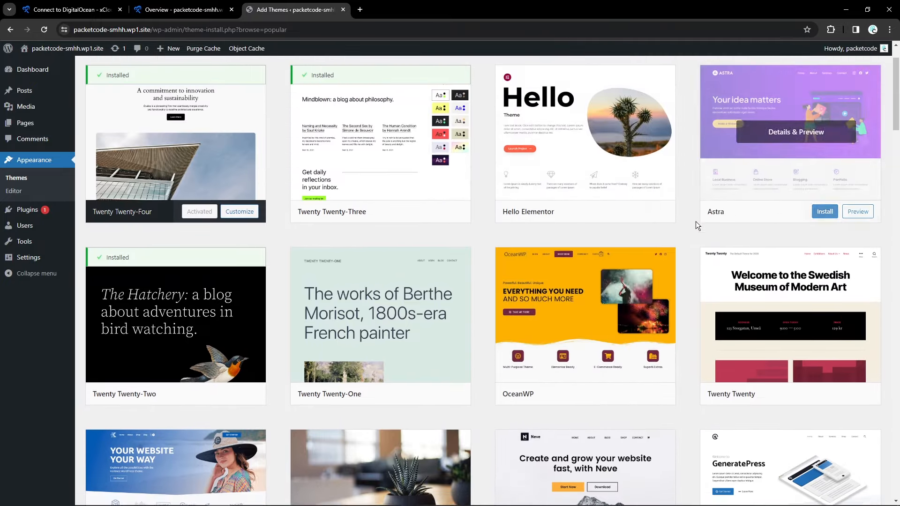
{"action": "scroll", "coordinate": [696, 221], "scroll_direction": "down", "scroll_amount": 6}
{"action": "scroll", "coordinate": [604, 216], "scroll_direction": "down", "scroll_amount": 3}
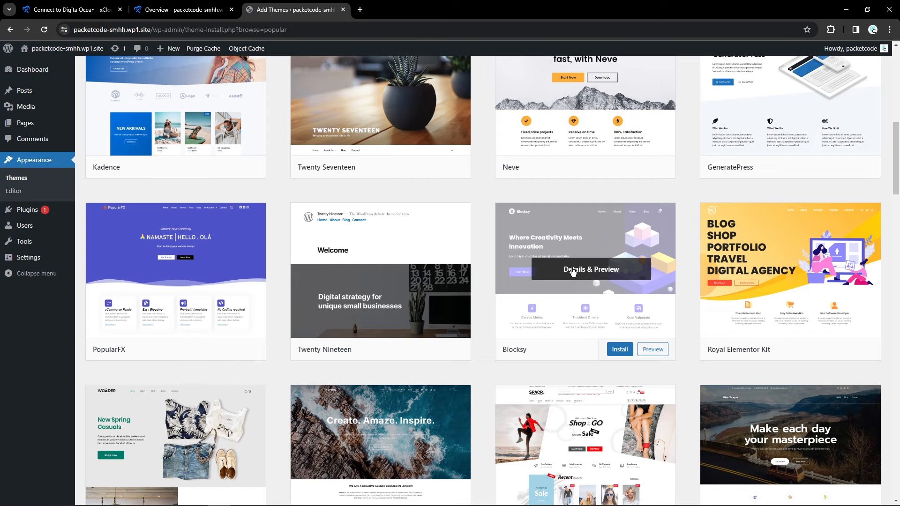
{"action": "scroll", "coordinate": [573, 272], "scroll_direction": "down", "scroll_amount": 5}
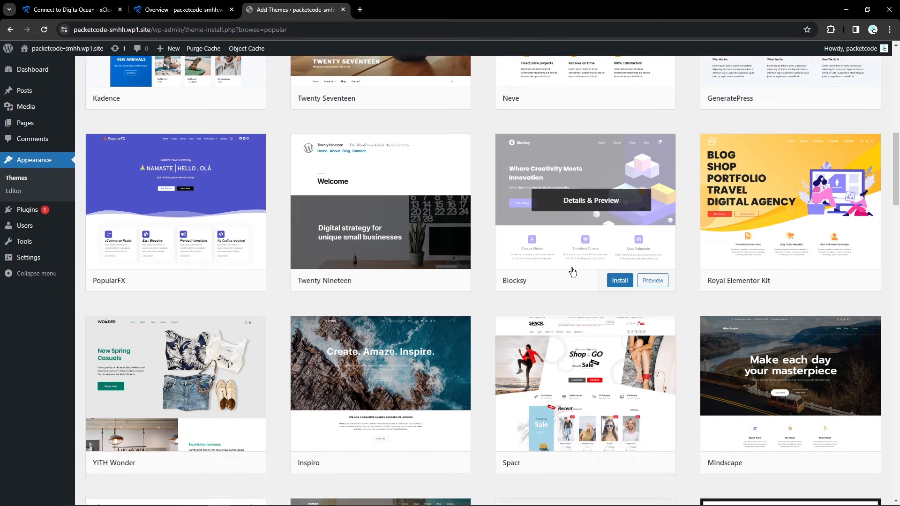
{"action": "scroll", "coordinate": [622, 315], "scroll_direction": "down", "scroll_amount": 6}
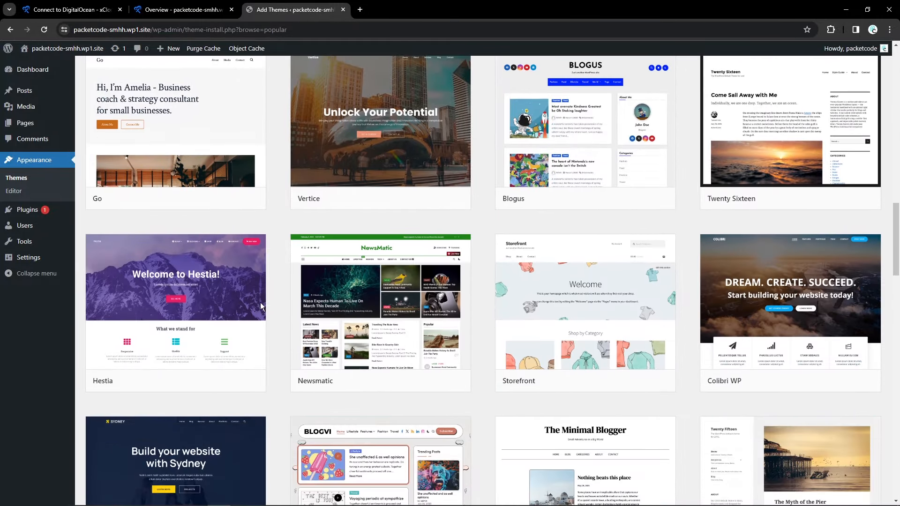
{"action": "mouse_move", "coordinate": [190, 319]}
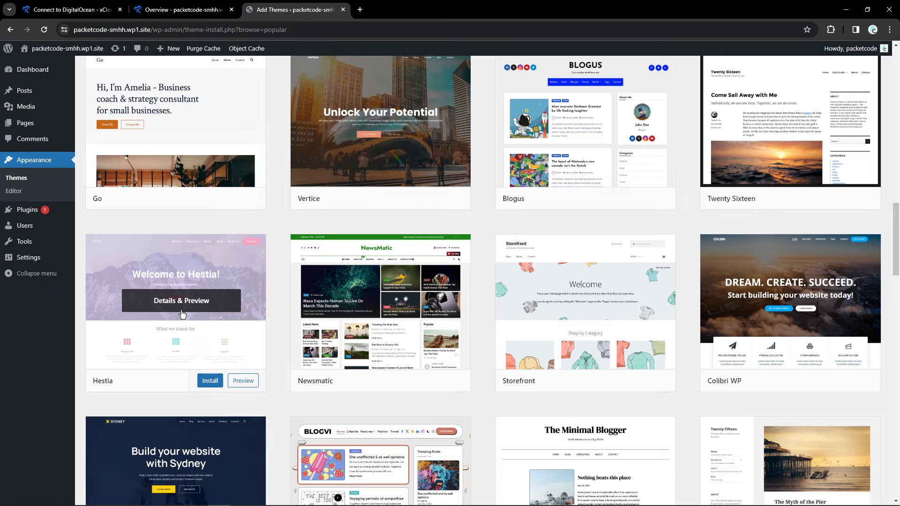
{"action": "scroll", "coordinate": [182, 313], "scroll_direction": "down", "scroll_amount": 2}
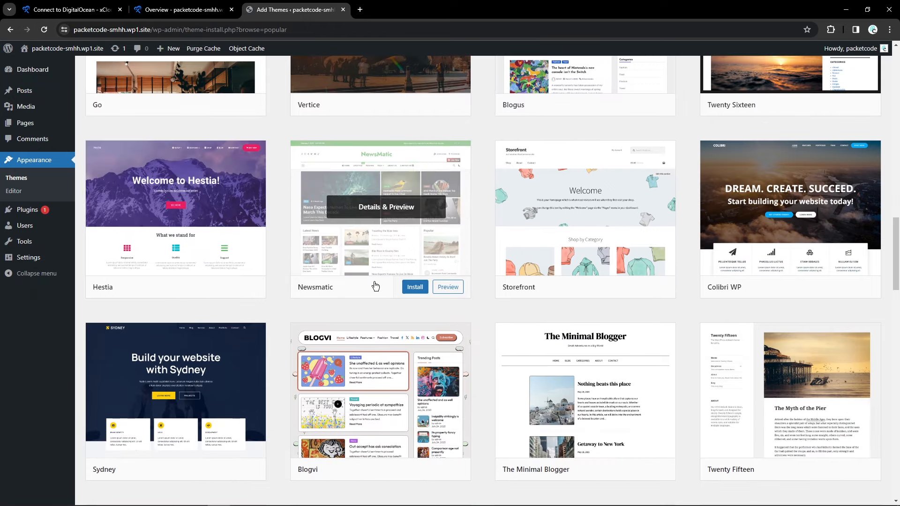
{"action": "scroll", "coordinate": [291, 305], "scroll_direction": "down", "scroll_amount": 9}
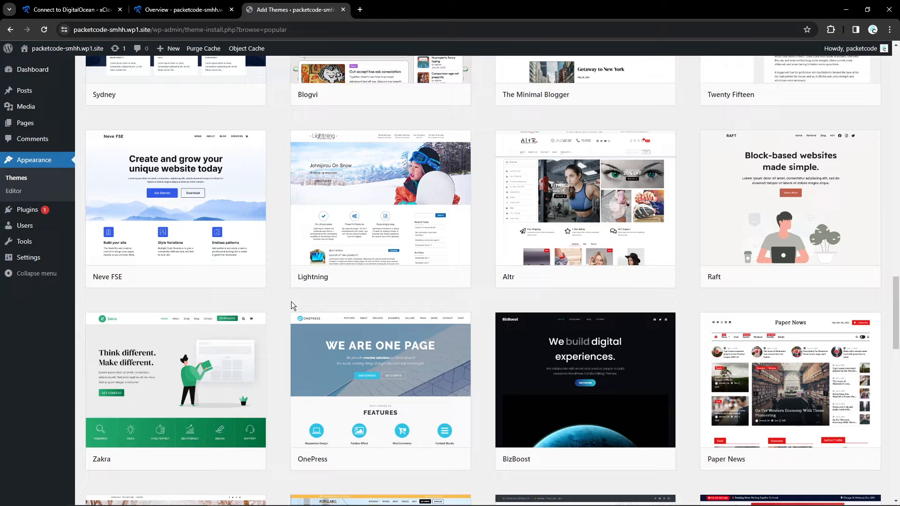
{"action": "scroll", "coordinate": [291, 304], "scroll_direction": "up", "scroll_amount": 11}
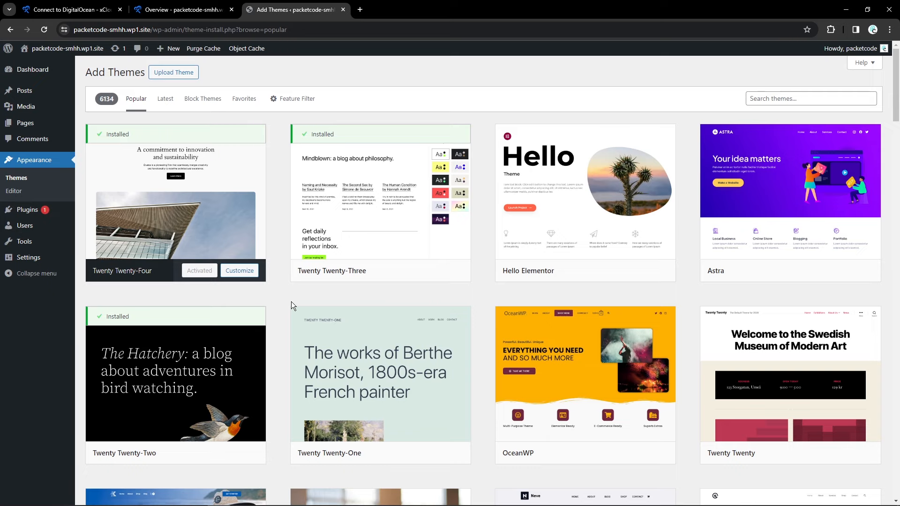
Search the site's installed plugins for "wp image"
{"action": "left_click", "coordinate": [26, 210]}
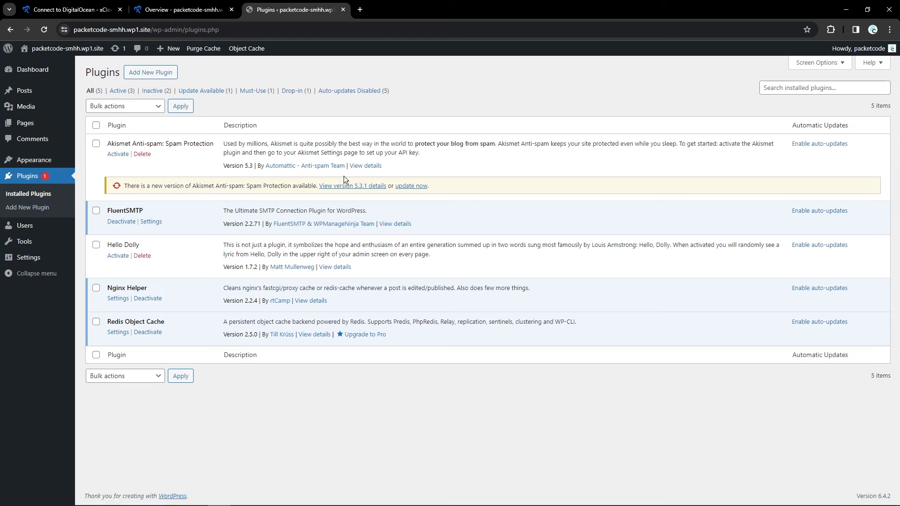
{"action": "left_click", "coordinate": [782, 84]}
{"action": "type", "text": "wp image"}
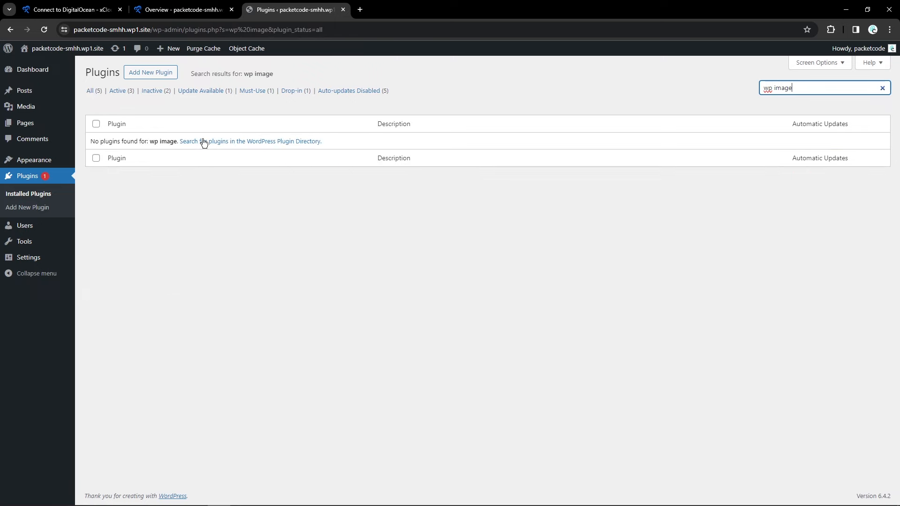
Search for new plugins with the keyword "wp image" and browse the image optimization plugins offered
{"action": "left_click", "coordinate": [136, 79]}
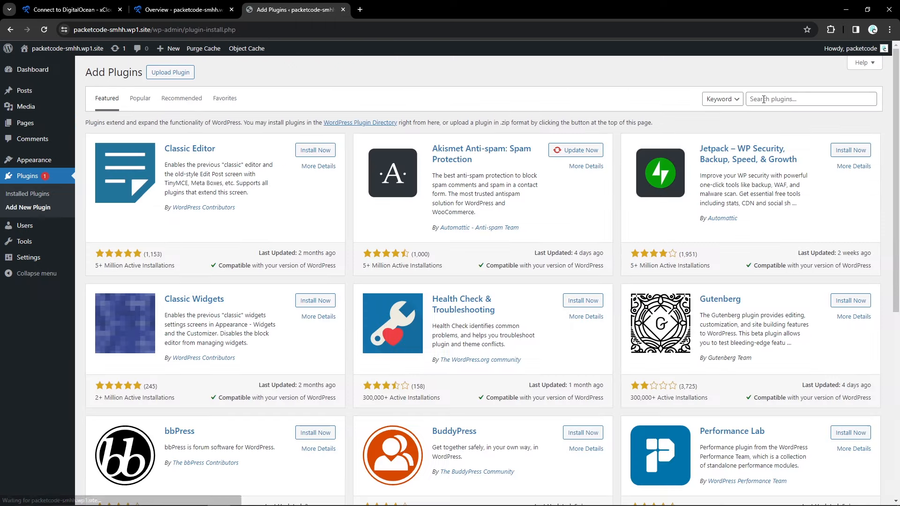
{"action": "left_click", "coordinate": [764, 99]}
{"action": "type", "text": "wp image"}
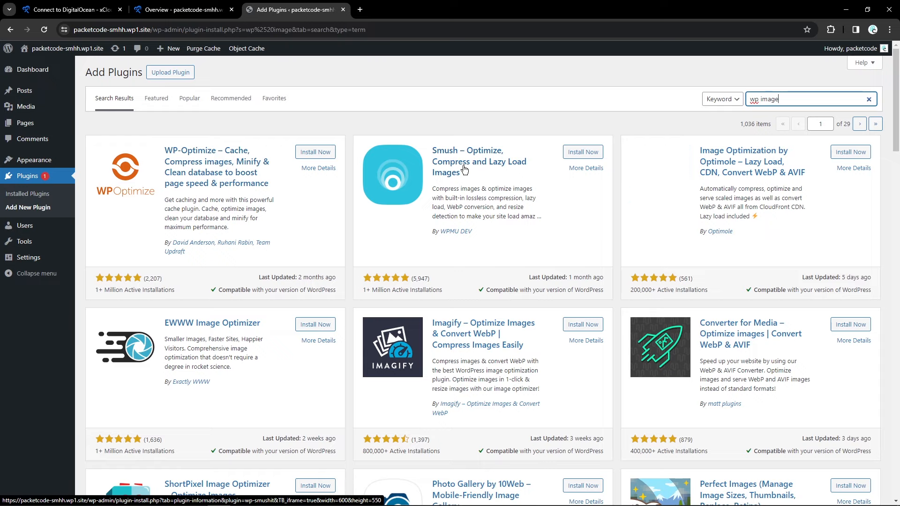
{"action": "scroll", "coordinate": [464, 170], "scroll_direction": "down", "scroll_amount": 2}
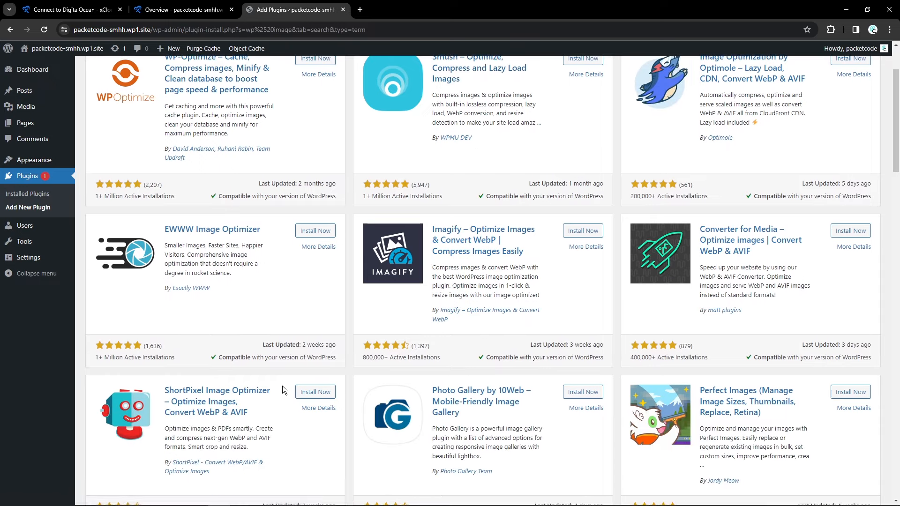
{"action": "scroll", "coordinate": [282, 386], "scroll_direction": "down", "scroll_amount": 4}
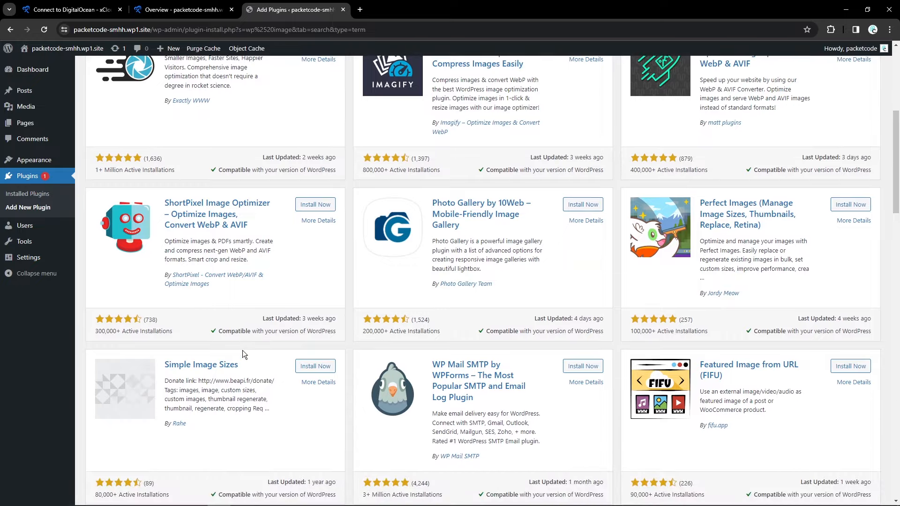
{"action": "scroll", "coordinate": [245, 350], "scroll_direction": "up", "scroll_amount": 6}
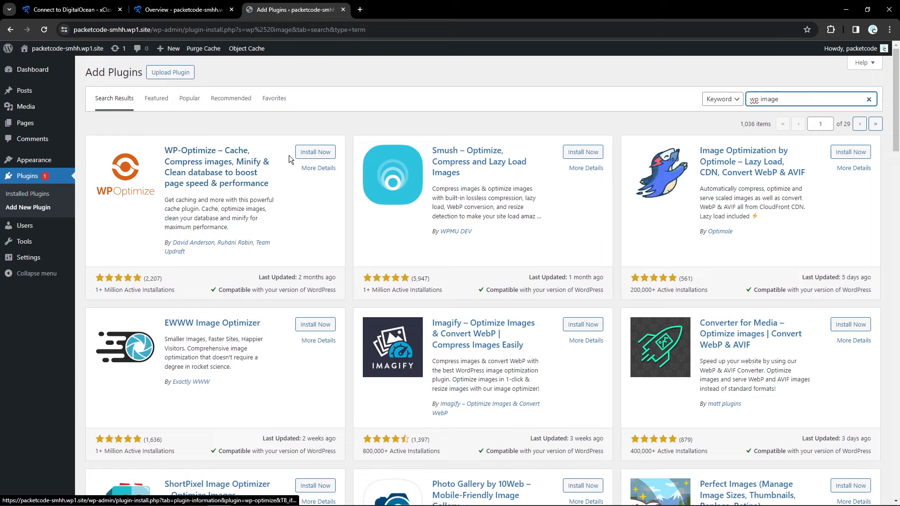
Install and activate the WP-Optimize plugin, and open its image compression settings
{"action": "left_click", "coordinate": [317, 152]}
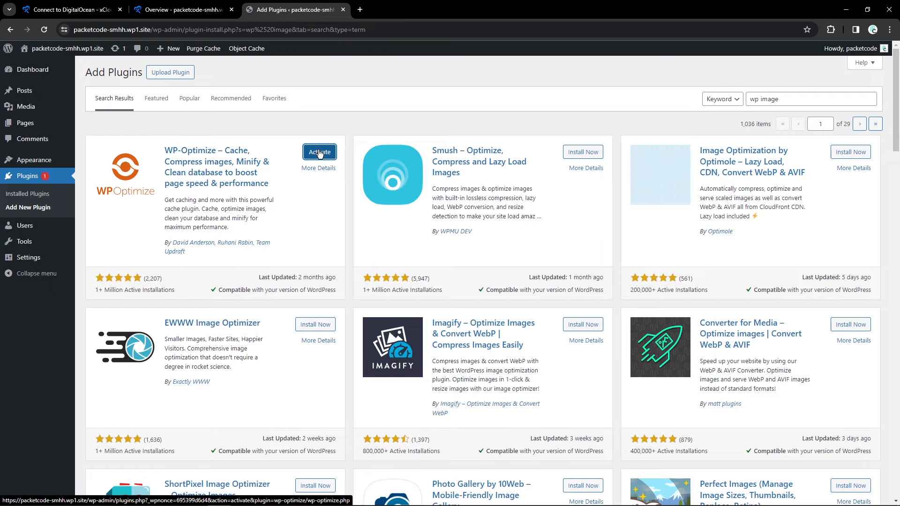
{"action": "left_click", "coordinate": [320, 153]}
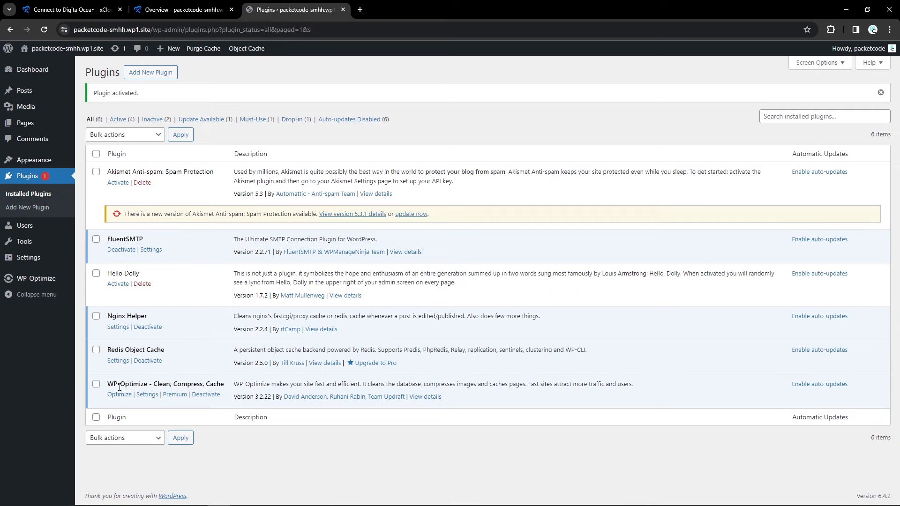
{"action": "left_click", "coordinate": [145, 396]}
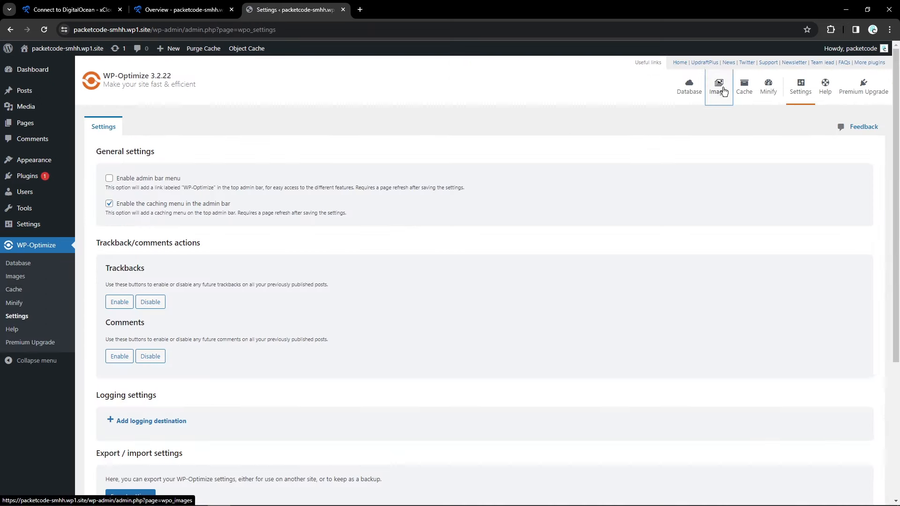
{"action": "left_click", "coordinate": [721, 89]}
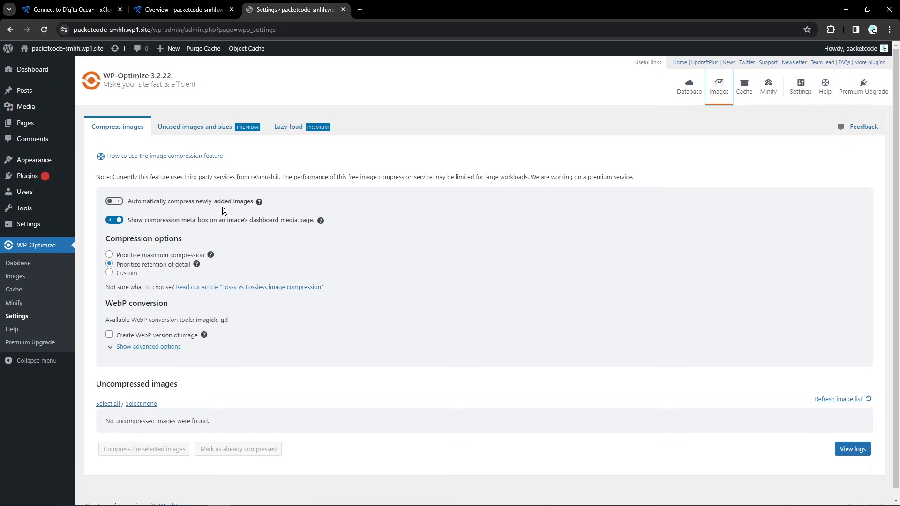
Turn on automatic compression of newly-added images and creation of WebP image versions, after viewing the unused-images and compression options
{"action": "left_click", "coordinate": [212, 132]}
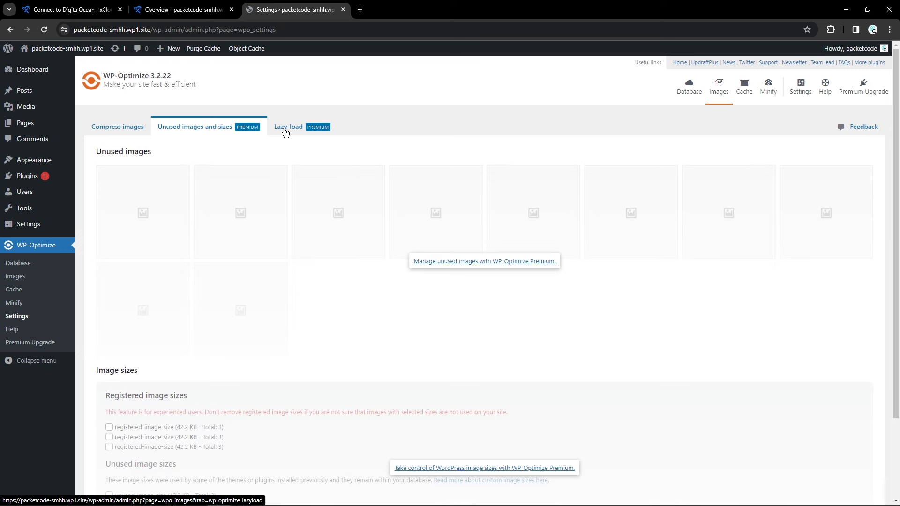
{"action": "left_click", "coordinate": [132, 133]}
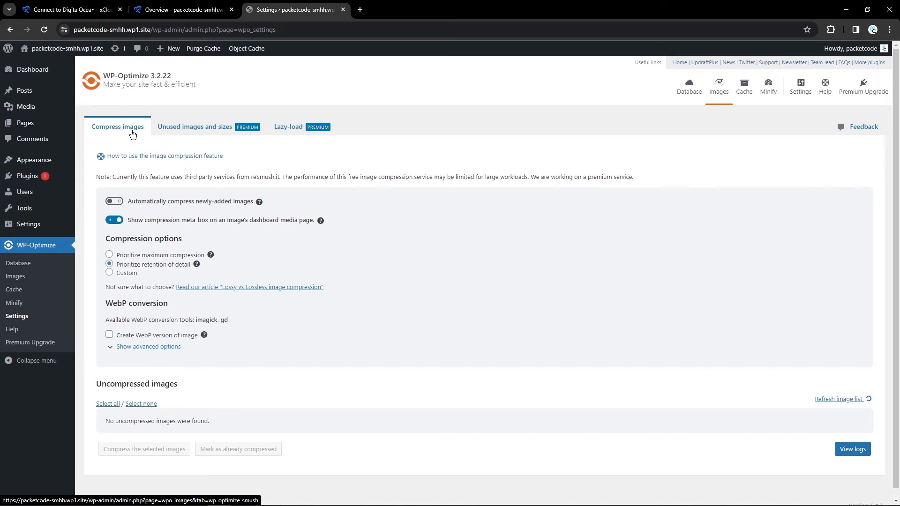
{"action": "left_click", "coordinate": [118, 202]}
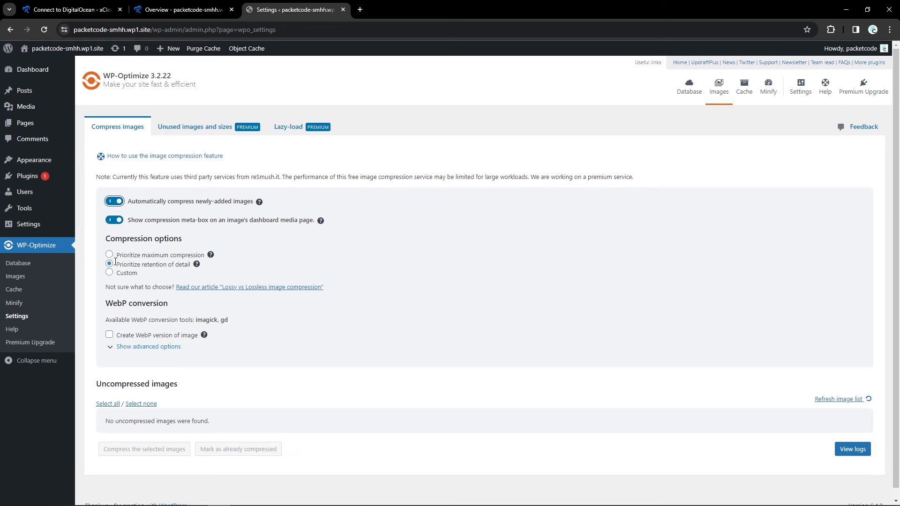
{"action": "left_click_drag", "start_coordinate": [115, 255], "coordinate": [205, 261]}
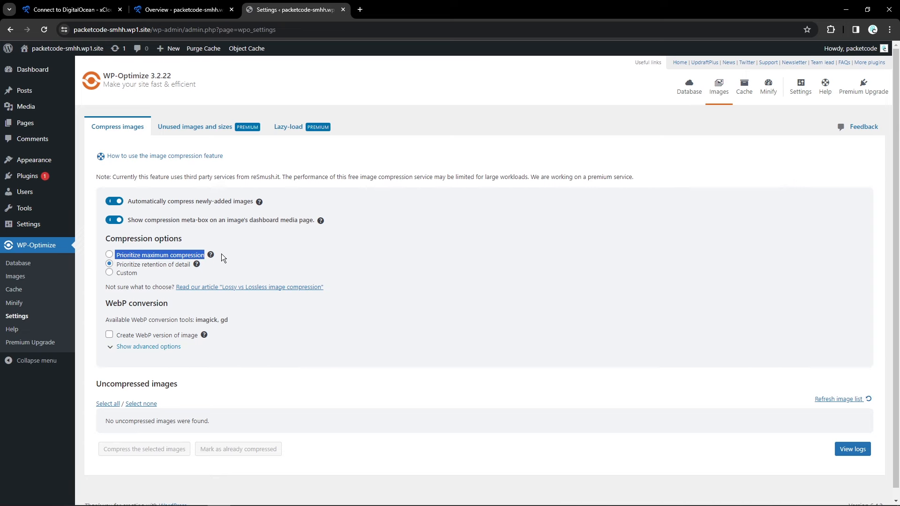
{"action": "left_click", "coordinate": [221, 255]}
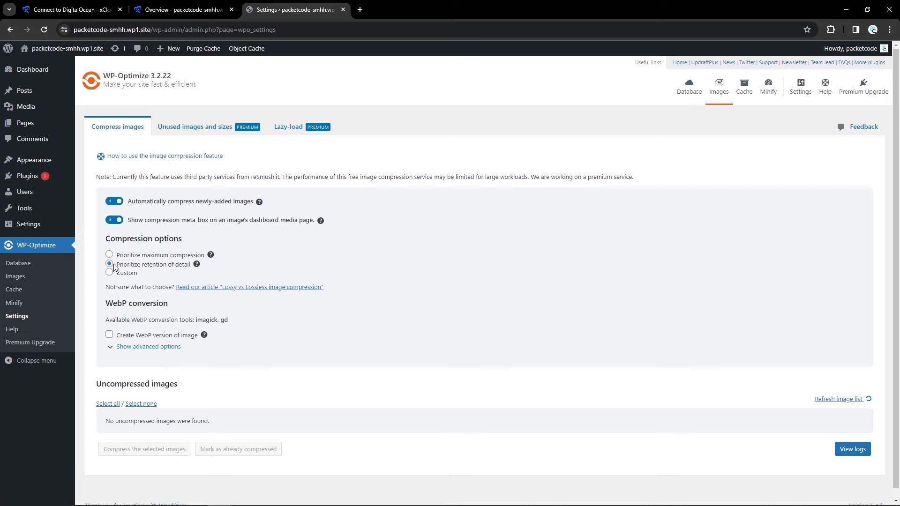
{"action": "left_click_drag", "start_coordinate": [115, 265], "coordinate": [194, 269]}
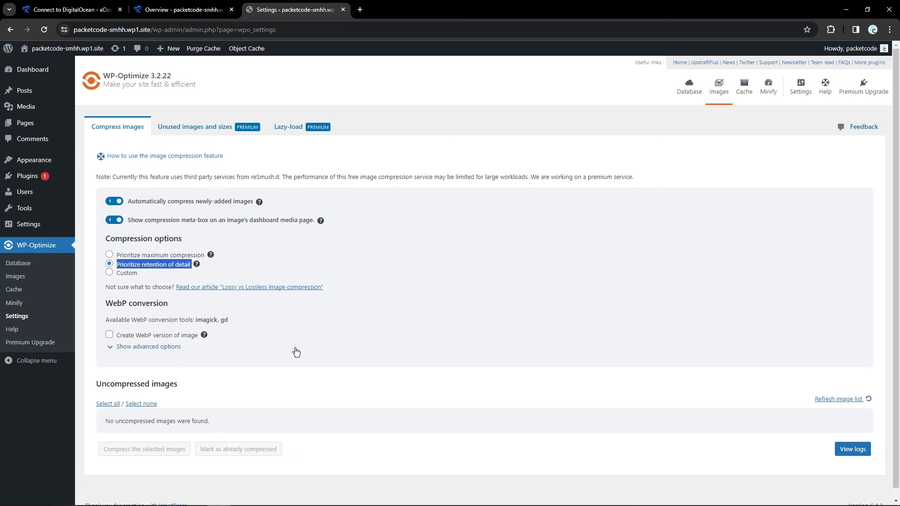
{"action": "left_click", "coordinate": [110, 334]}
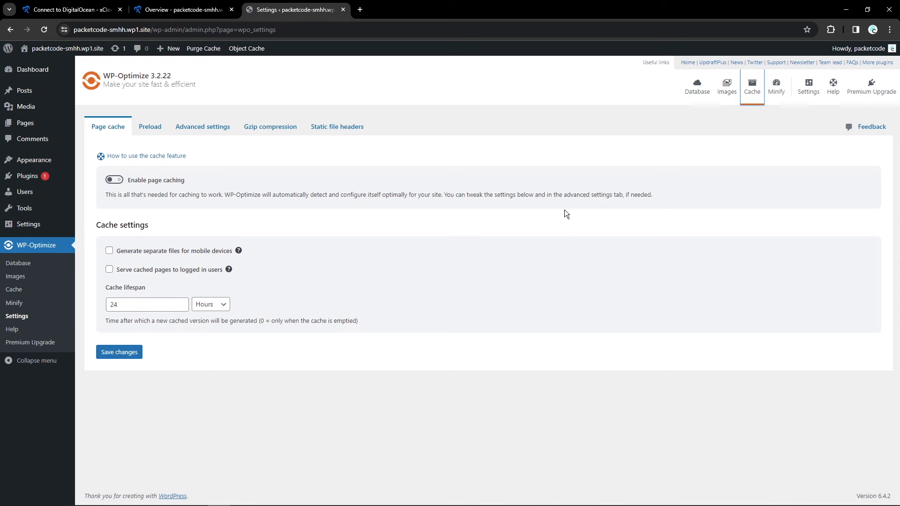
Enable page caching and minification in WP-Optimize
{"action": "left_click", "coordinate": [117, 180]}
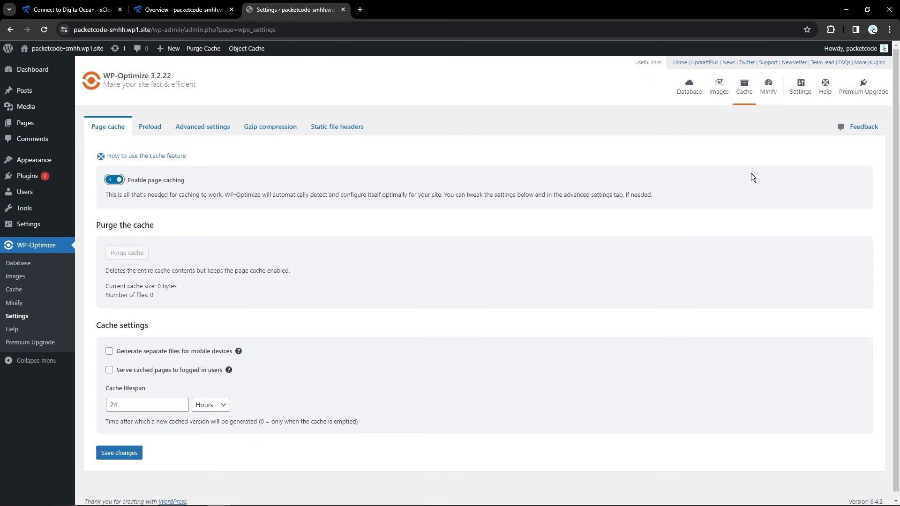
{"action": "left_click", "coordinate": [768, 87]}
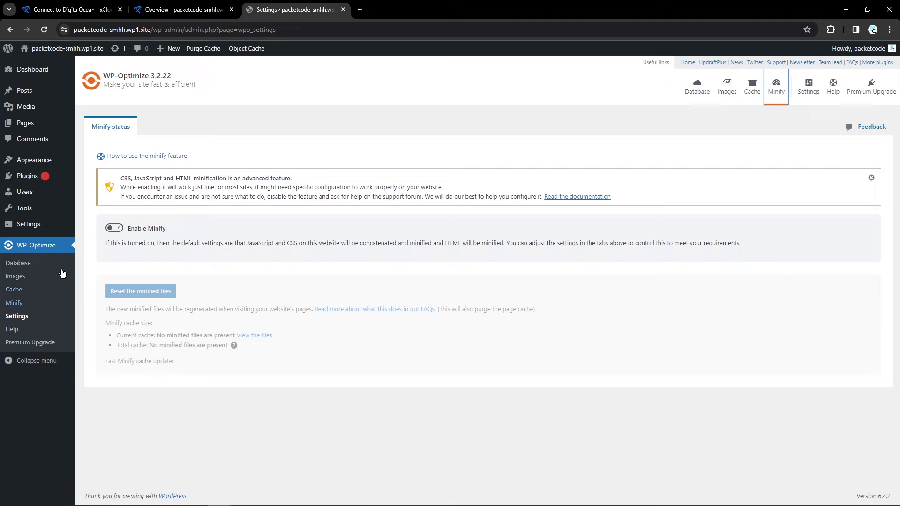
{"action": "left_click", "coordinate": [109, 229]}
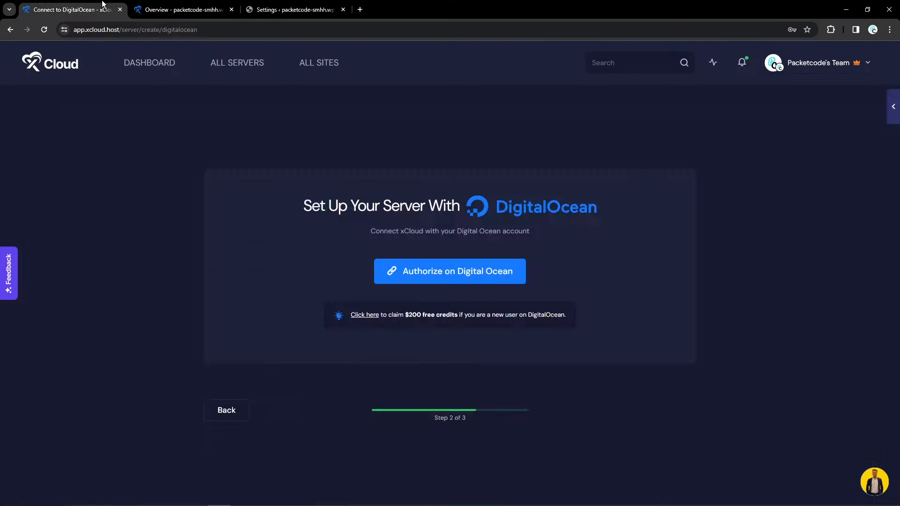
Review the site's page caching and object cache settings in xCloud, and return to the WordPress admin
{"action": "left_click", "coordinate": [197, 6]}
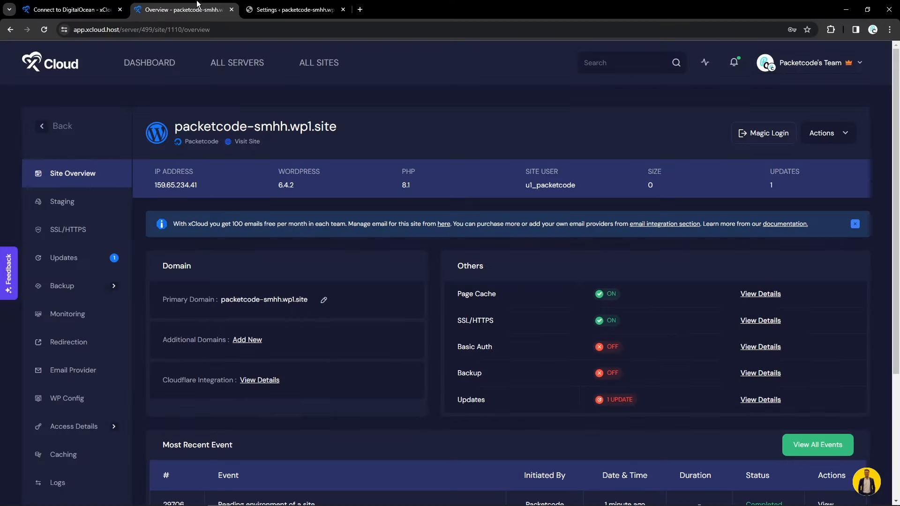
{"action": "scroll", "coordinate": [101, 352], "scroll_direction": "down", "scroll_amount": 3}
{"action": "left_click", "coordinate": [77, 314]}
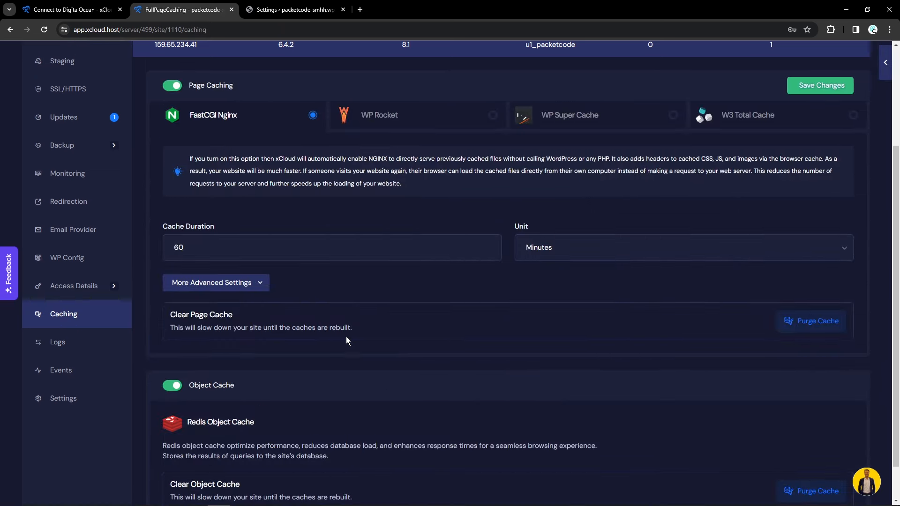
{"action": "scroll", "coordinate": [366, 352], "scroll_direction": "down", "scroll_amount": 1}
{"action": "scroll", "coordinate": [374, 400], "scroll_direction": "up", "scroll_amount": 5}
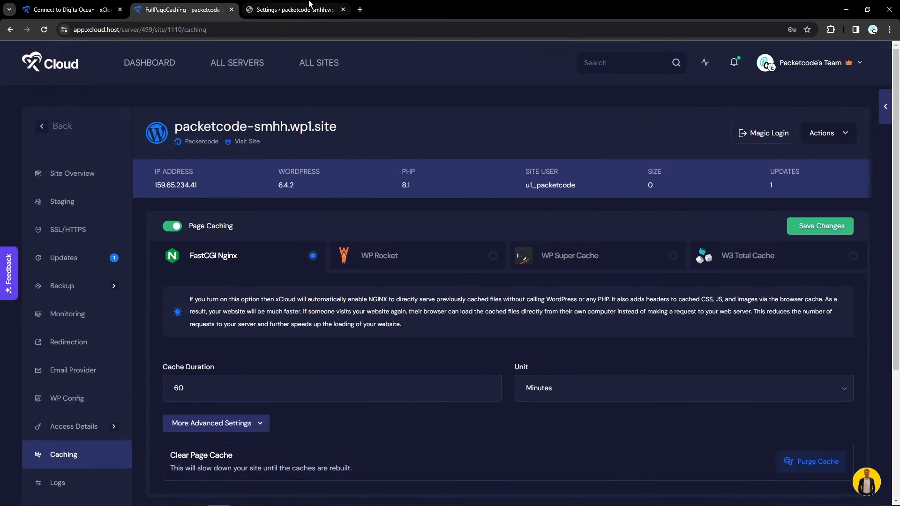
{"action": "left_click", "coordinate": [309, 6]}
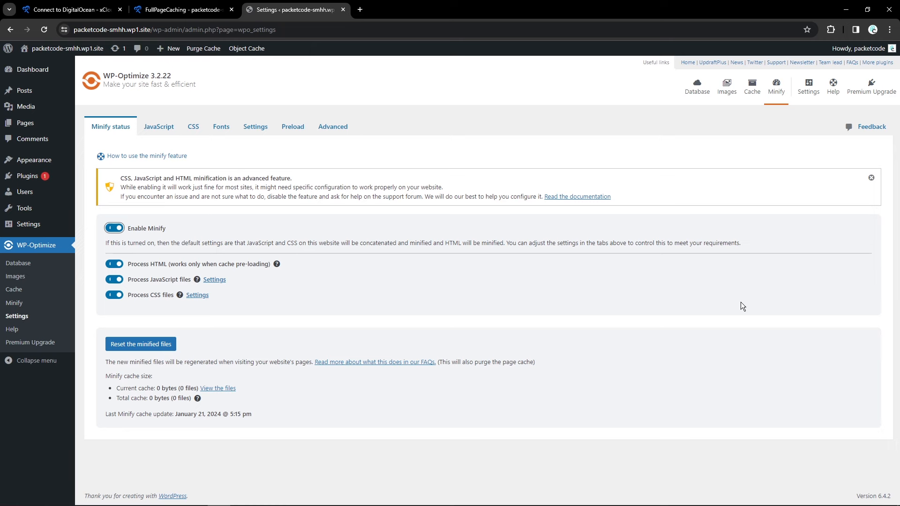
Open the Cloudflare integration details from the site's overview in xCloud
{"action": "left_click", "coordinate": [214, 9]}
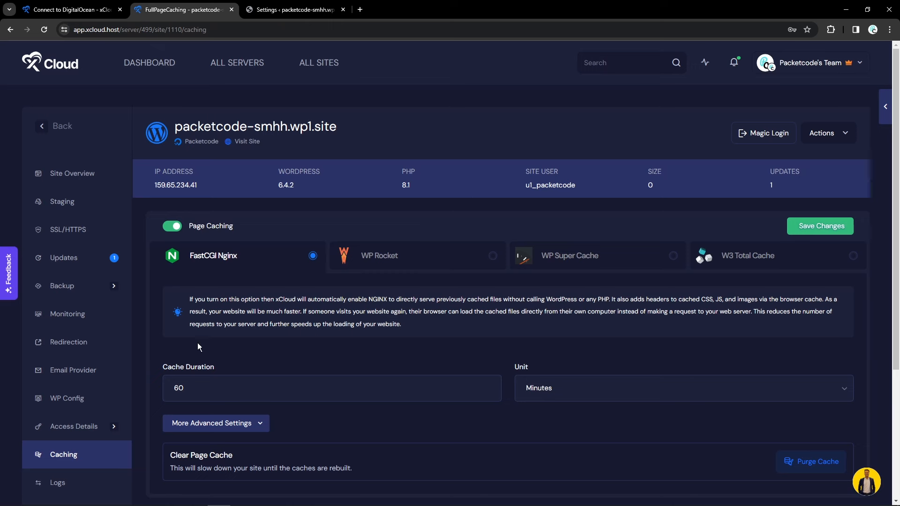
{"action": "left_click", "coordinate": [79, 187]}
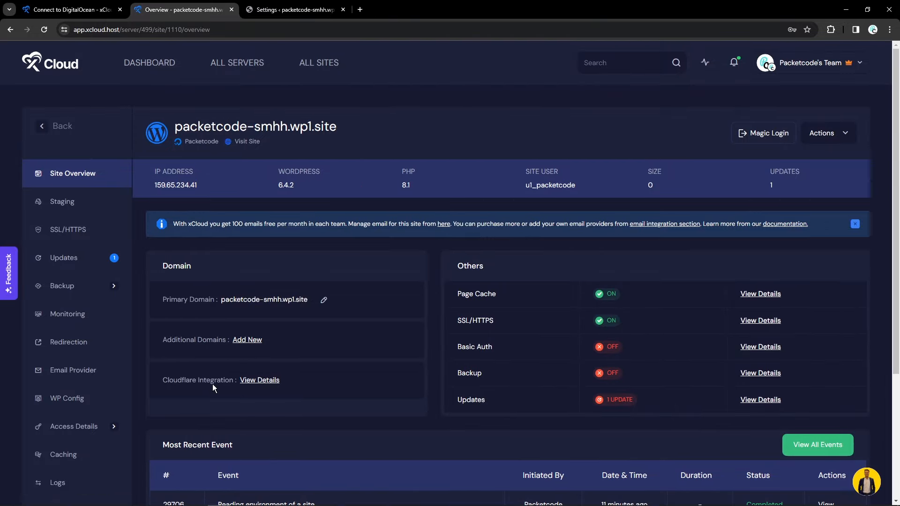
{"action": "left_click_drag", "start_coordinate": [160, 380], "coordinate": [234, 383]}
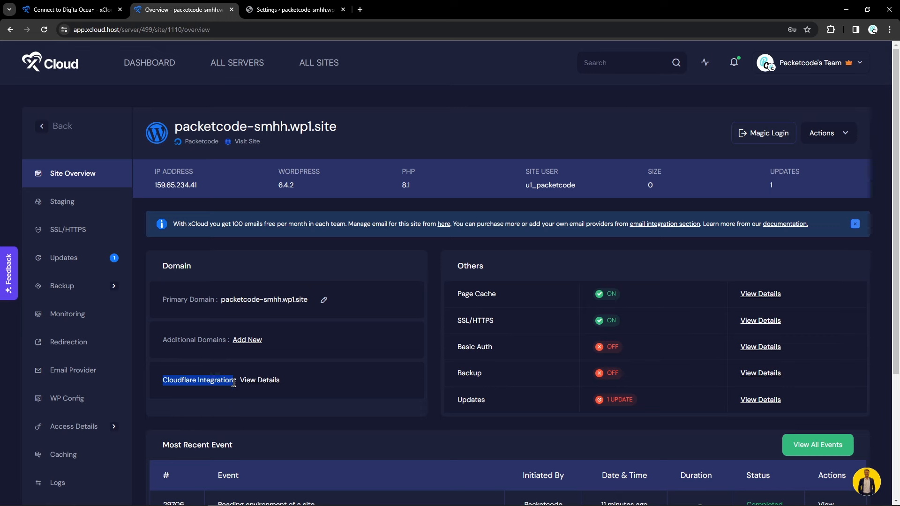
{"action": "left_click", "coordinate": [260, 381]}
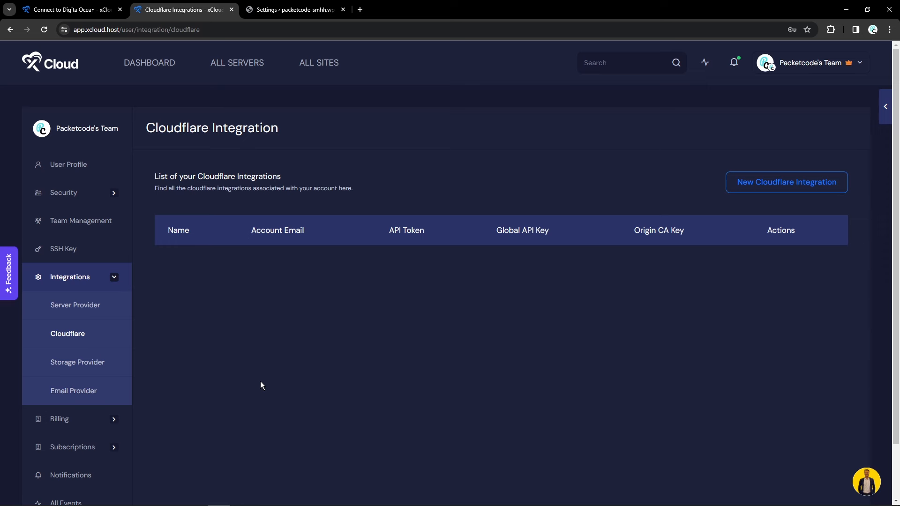
Search the web for "gtmetrix" in a new browser tab and open the GTmetrix website
{"action": "key", "text": "ctrl+t"}
{"action": "type", "text": "gtmetrix"}
{"action": "key", "text": "Return"}
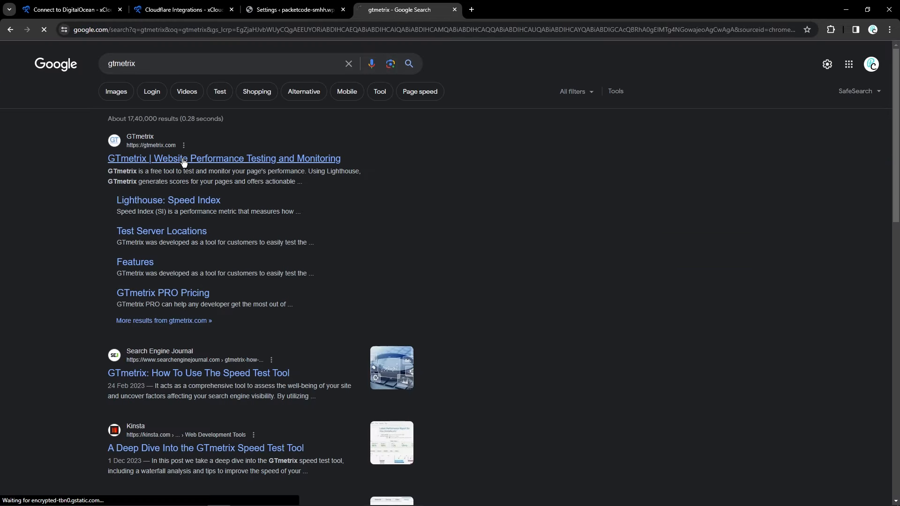
{"action": "left_click", "coordinate": [272, 160]}
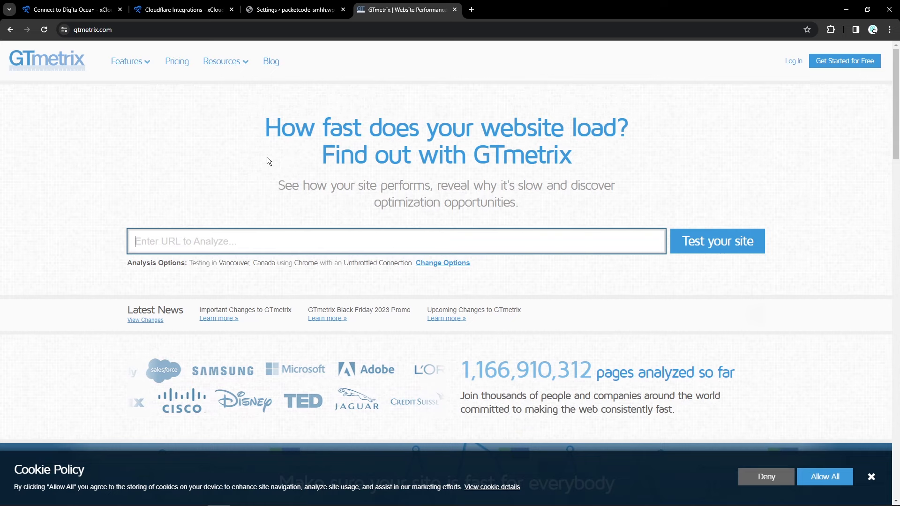
Open youtube.com in another new browser tab
{"action": "left_click", "coordinate": [471, 9]}
{"action": "left_click", "coordinate": [464, 27]}
{"action": "type", "text": "youtub"}
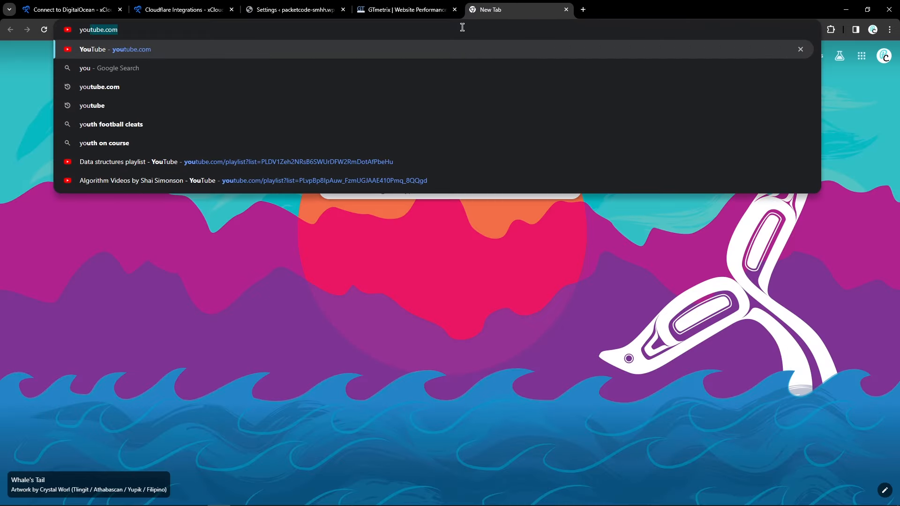
{"action": "type", "text": "e"}
{"action": "key", "text": "Return"}
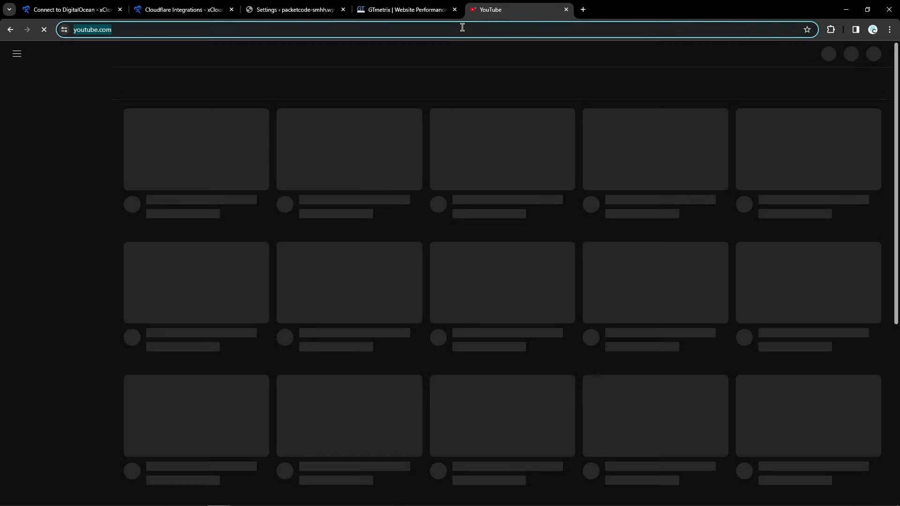
{"action": "left_click", "coordinate": [422, 9]}
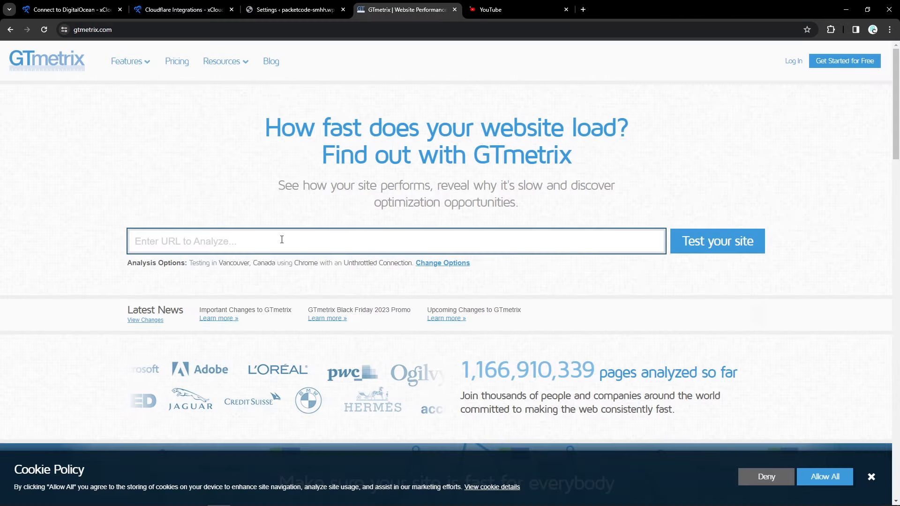
{"action": "type", "text": "https://www.youtube.com/"}
{"action": "key", "text": "Return"}
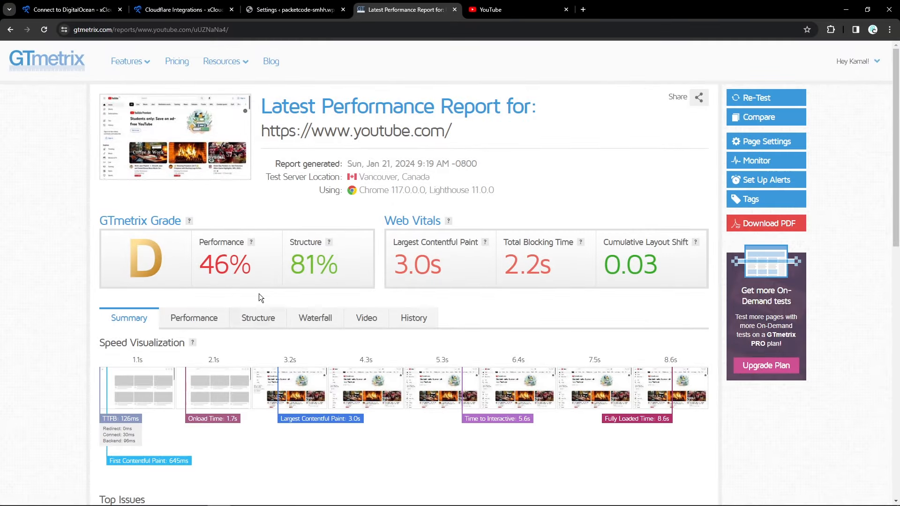
Look through the YouTube performance report, examining its performance score and Largest Contentful Paint time
{"action": "scroll", "coordinate": [272, 286], "scroll_direction": "down", "scroll_amount": 10}
{"action": "scroll", "coordinate": [326, 315], "scroll_direction": "up", "scroll_amount": 5}
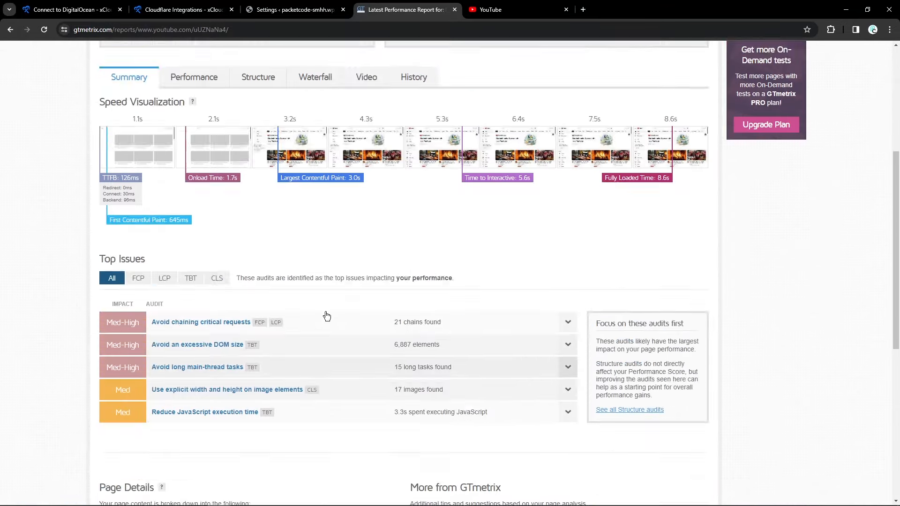
{"action": "scroll", "coordinate": [327, 316], "scroll_direction": "up", "scroll_amount": 5}
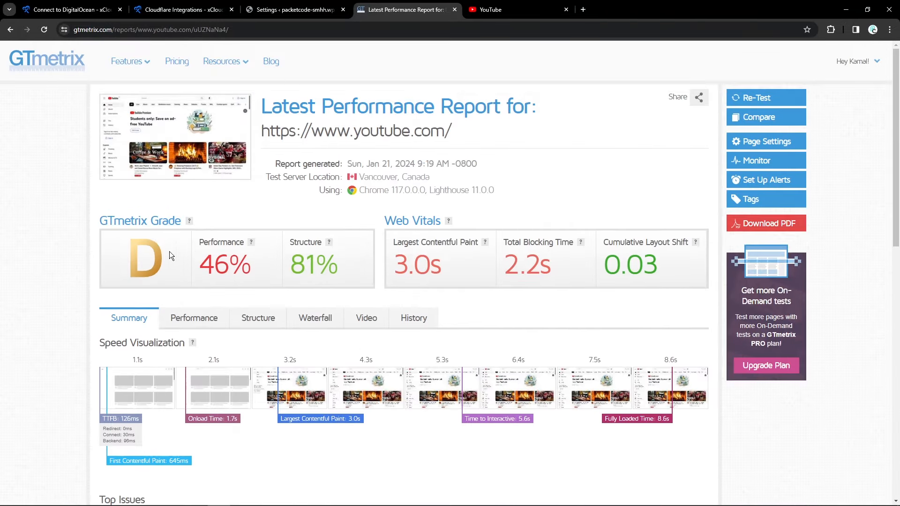
{"action": "left_click_drag", "start_coordinate": [200, 264], "coordinate": [243, 264]}
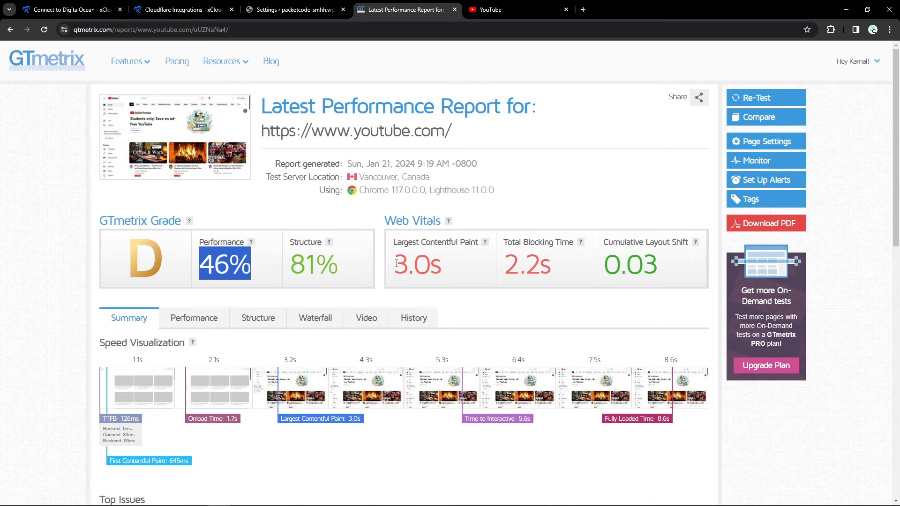
{"action": "left_click_drag", "start_coordinate": [394, 242], "coordinate": [449, 263]}
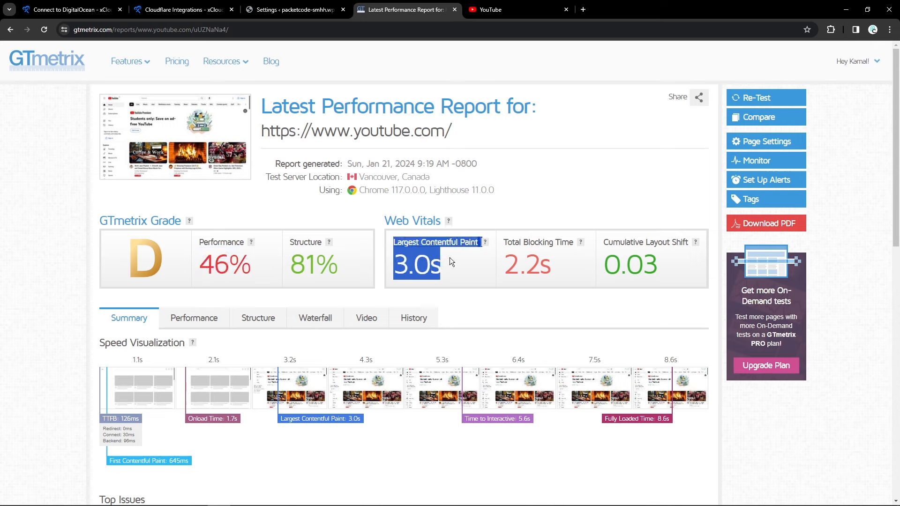
{"action": "left_click", "coordinate": [488, 293]}
{"action": "left_click_drag", "start_coordinate": [395, 266], "coordinate": [446, 267]}
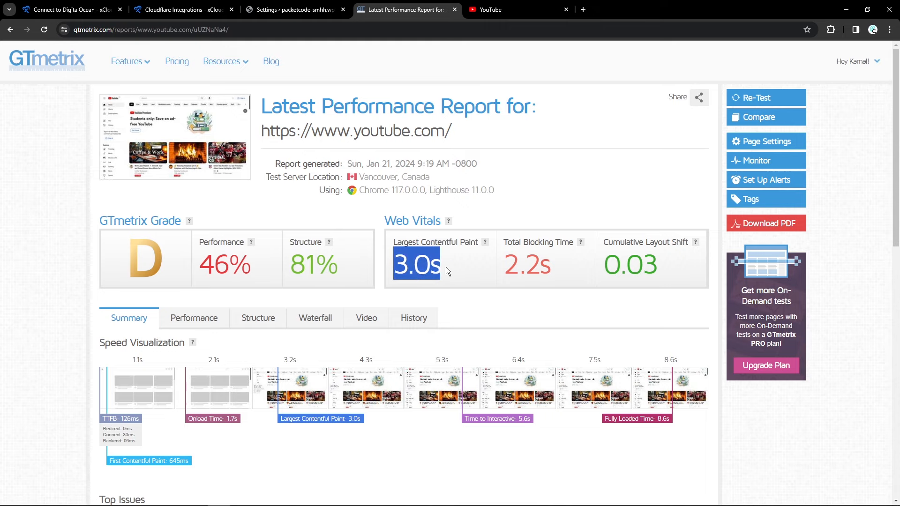
{"action": "left_click", "coordinate": [493, 303]}
Compare the Largest Contentful Paint with the speed visualization timeline and the fully loaded time
{"action": "scroll", "coordinate": [491, 307], "scroll_direction": "down", "scroll_amount": 2}
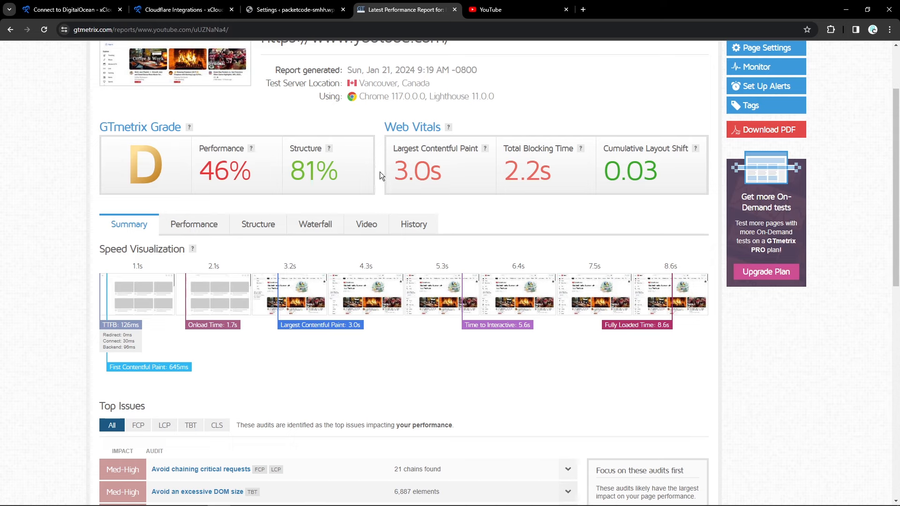
{"action": "left_click_drag", "start_coordinate": [396, 169], "coordinate": [442, 171]}
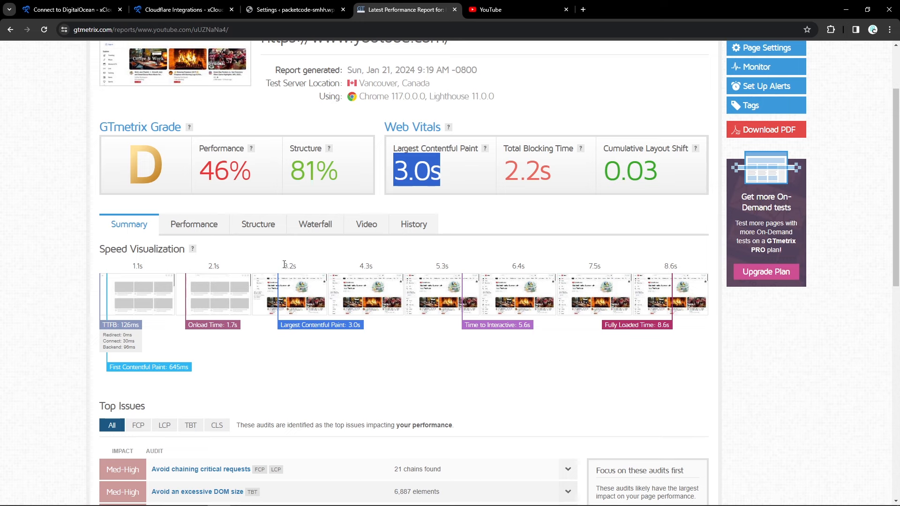
{"action": "left_click_drag", "start_coordinate": [283, 265], "coordinate": [294, 266]}
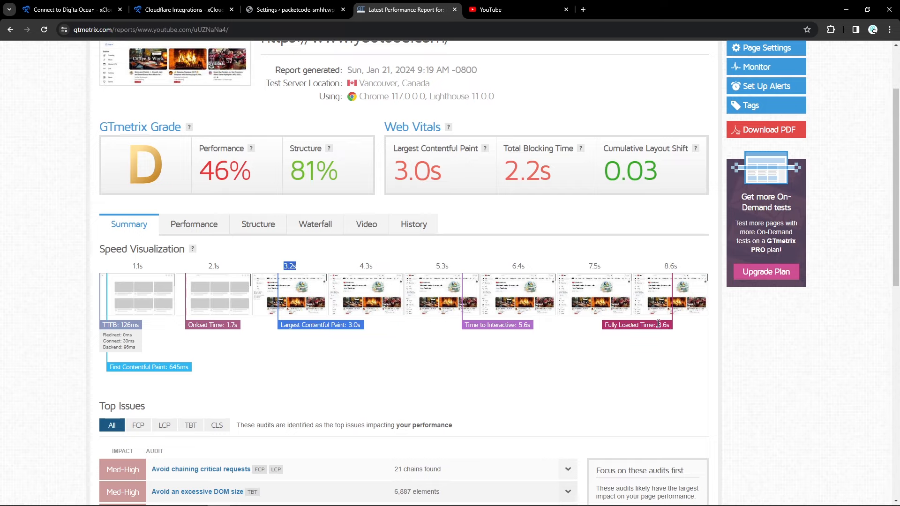
{"action": "left_click_drag", "start_coordinate": [658, 325], "coordinate": [672, 324]}
Examine the report's top issues and page details, including the JavaScript share of the total page size
{"action": "scroll", "coordinate": [643, 232], "scroll_direction": "down", "scroll_amount": 1}
{"action": "scroll", "coordinate": [495, 254], "scroll_direction": "down", "scroll_amount": 6}
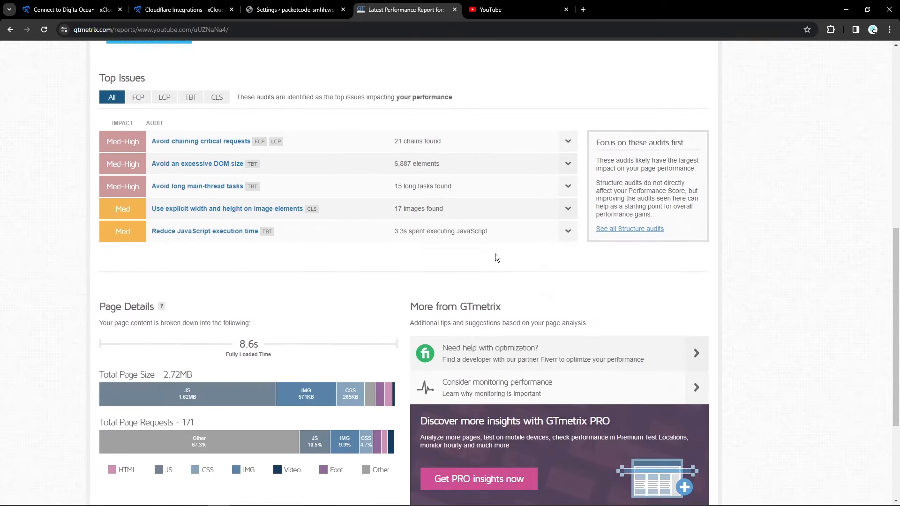
{"action": "scroll", "coordinate": [316, 225], "scroll_direction": "down", "scroll_amount": 3}
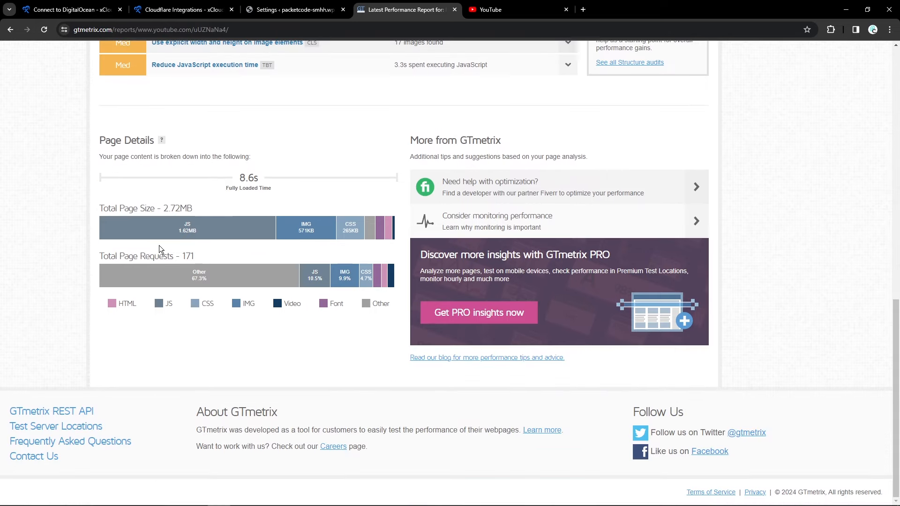
{"action": "mouse_move", "coordinate": [170, 236]}
{"action": "left_click_drag", "start_coordinate": [175, 229], "coordinate": [198, 230]}
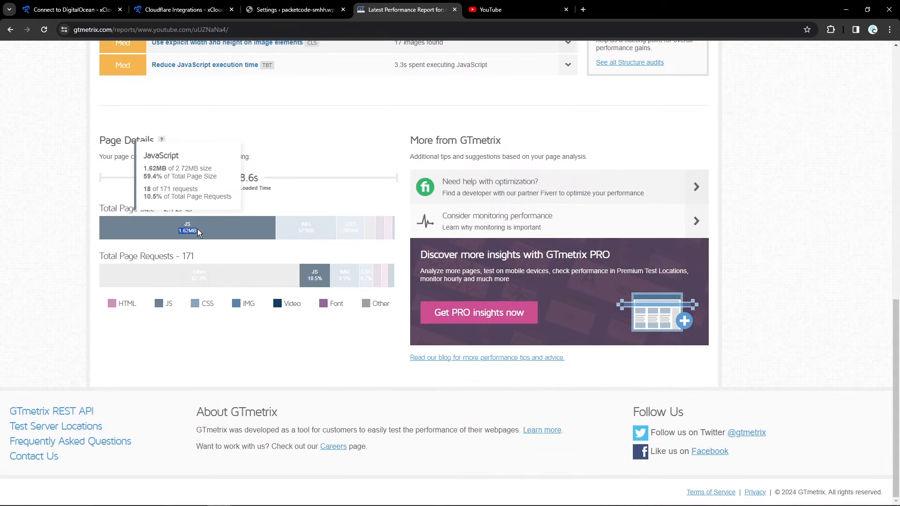
Examine the image share of the total page size and return to the YouTube report's grade overview
{"action": "mouse_move", "coordinate": [311, 221]}
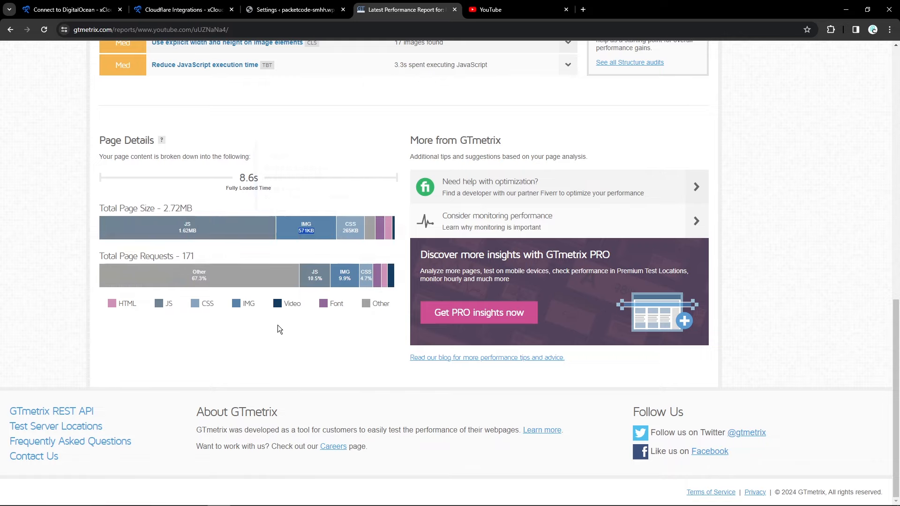
{"action": "scroll", "coordinate": [77, 283], "scroll_direction": "up", "scroll_amount": 1}
{"action": "scroll", "coordinate": [77, 283], "scroll_direction": "down", "scroll_amount": 1}
{"action": "scroll", "coordinate": [225, 259], "scroll_direction": "up", "scroll_amount": 5}
{"action": "scroll", "coordinate": [226, 259], "scroll_direction": "up", "scroll_amount": 3}
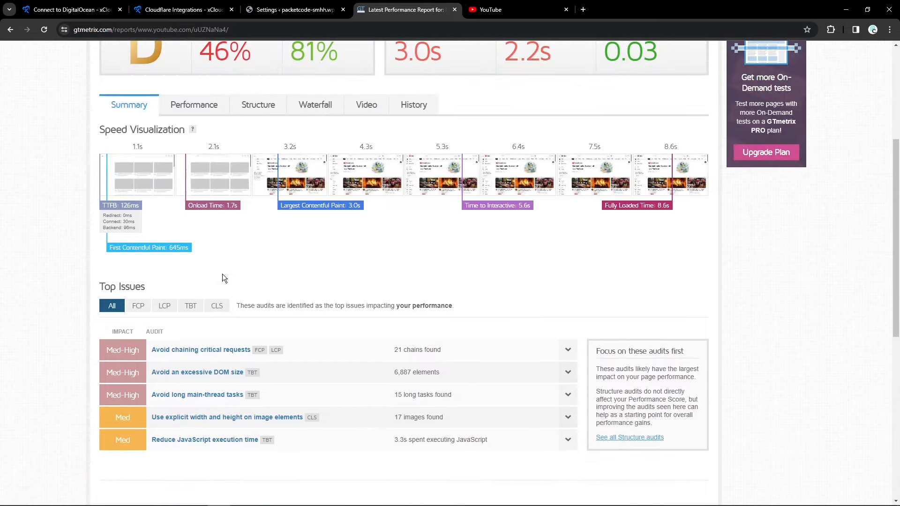
{"action": "scroll", "coordinate": [222, 278], "scroll_direction": "up", "scroll_amount": 5}
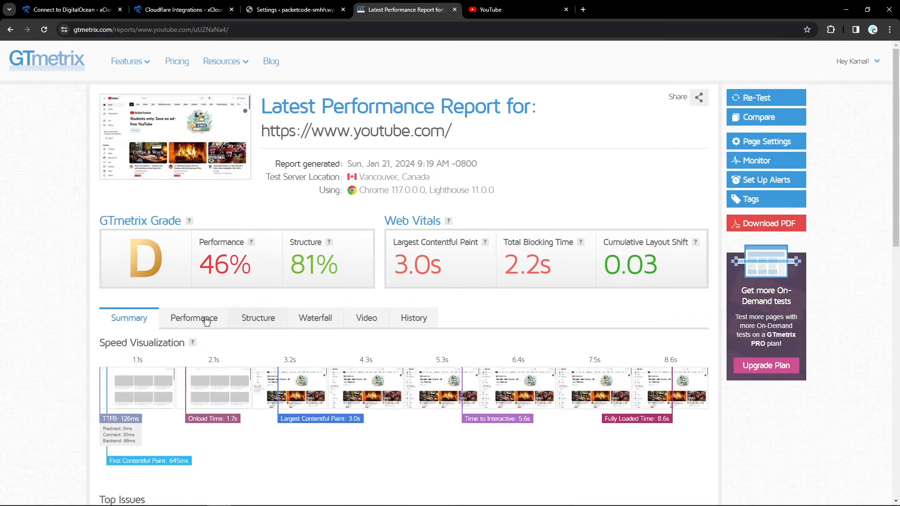
Review the GTmetrix Grade section and the Largest Contentful Paint value in the YouTube performance report
{"action": "left_click", "coordinate": [199, 10]}
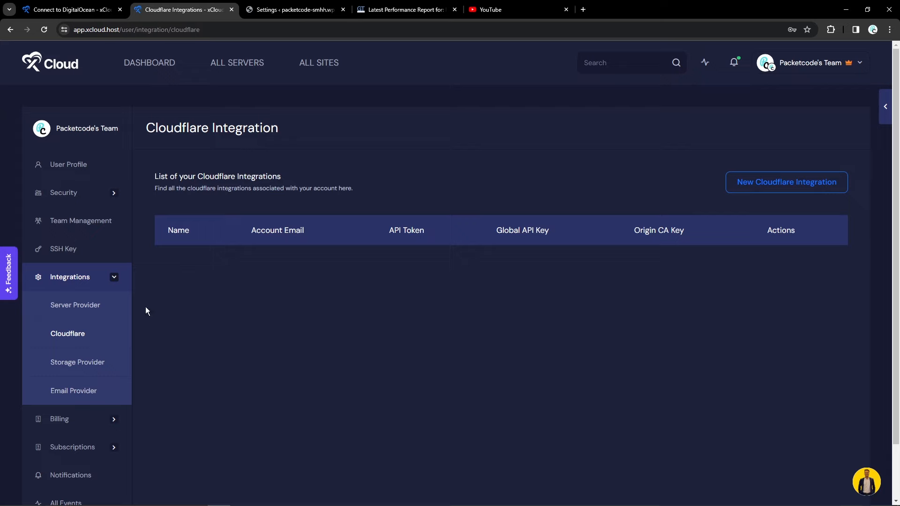
{"action": "left_click", "coordinate": [303, 10]}
{"action": "left_click", "coordinate": [386, 9]}
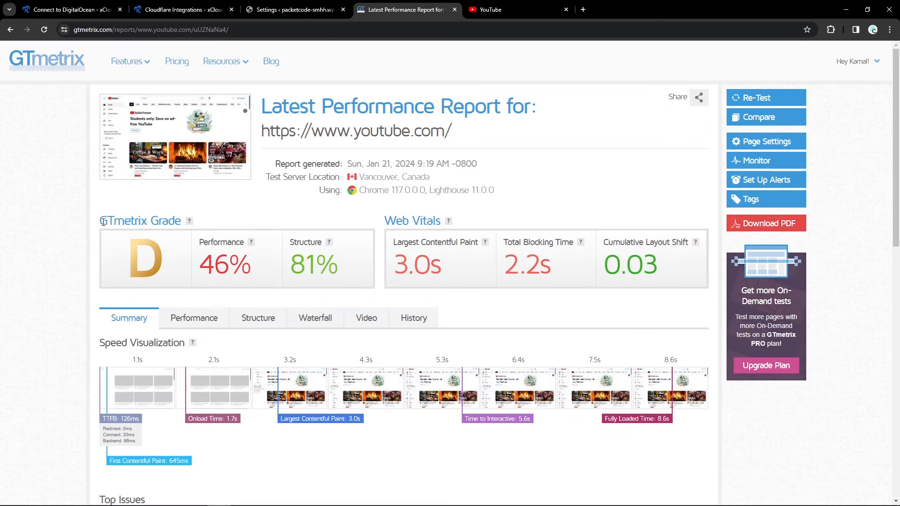
{"action": "left_click_drag", "start_coordinate": [100, 222], "coordinate": [184, 222]}
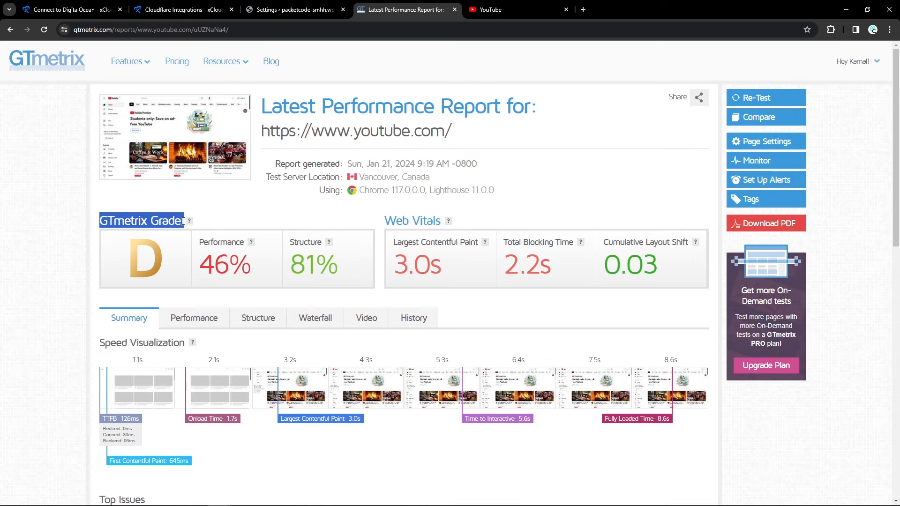
{"action": "left_click", "coordinate": [833, 256]}
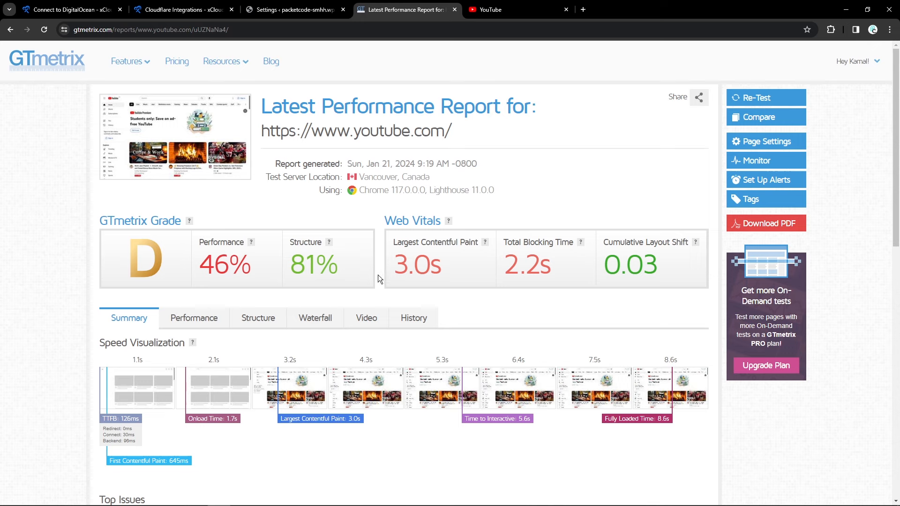
{"action": "left_click_drag", "start_coordinate": [395, 263], "coordinate": [446, 266]}
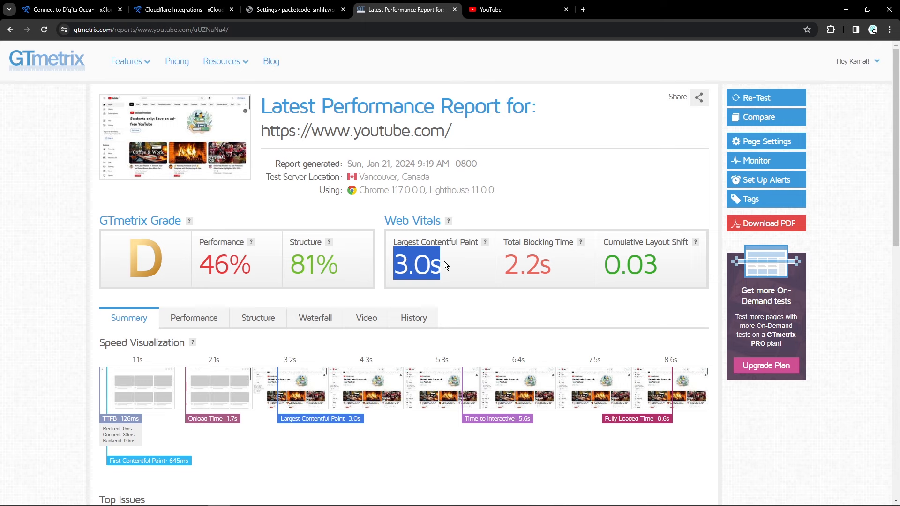
{"action": "left_click", "coordinate": [444, 260]}
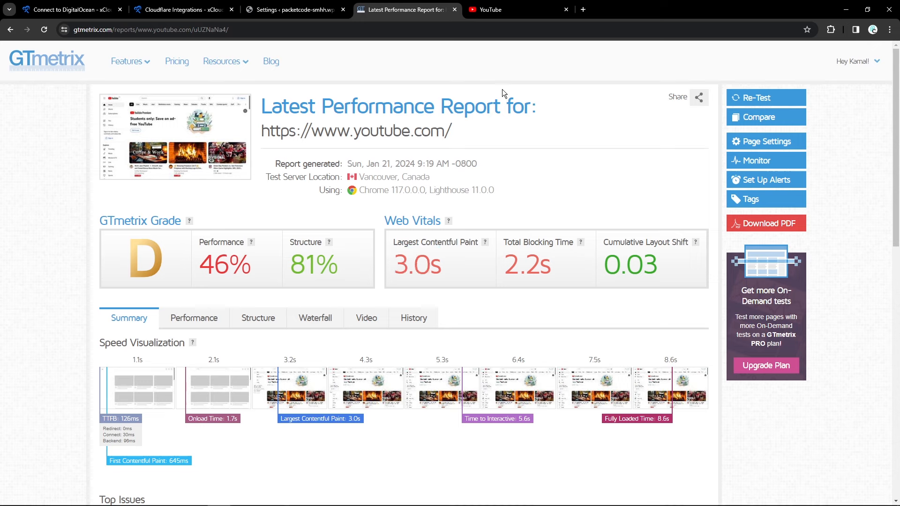